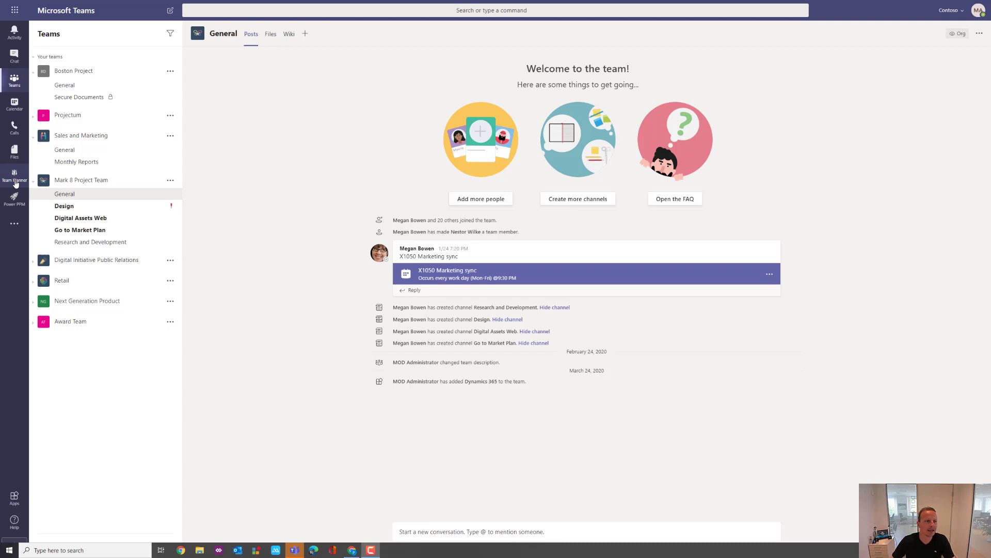
- Open Team Planner and load the Mark 8 Project plan from the project list
left_click(15, 181)
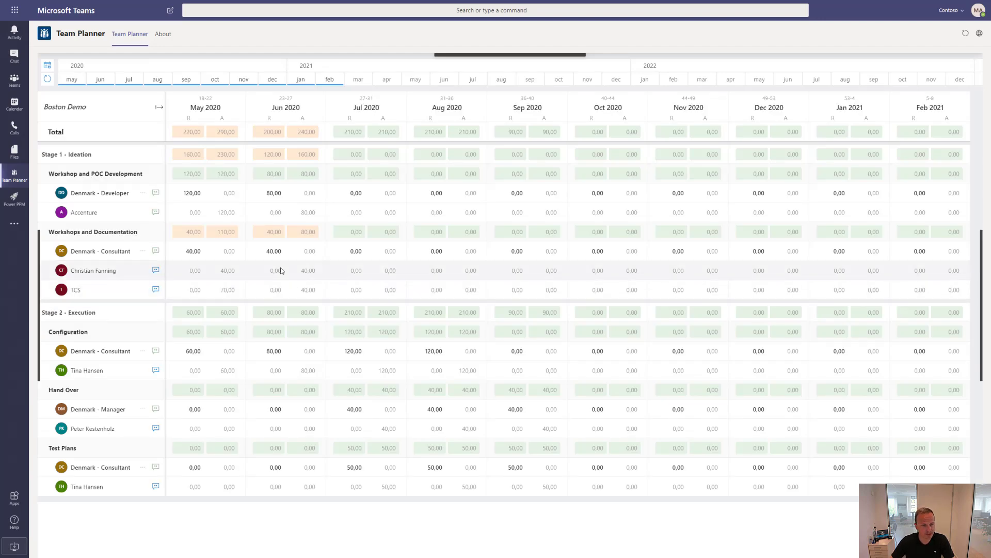
left_click(129, 107)
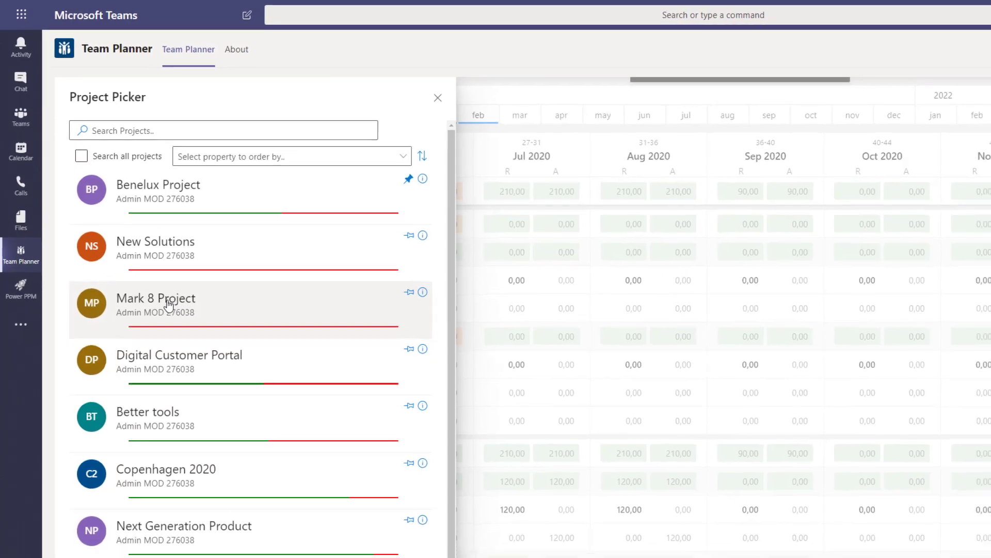
left_click(168, 304)
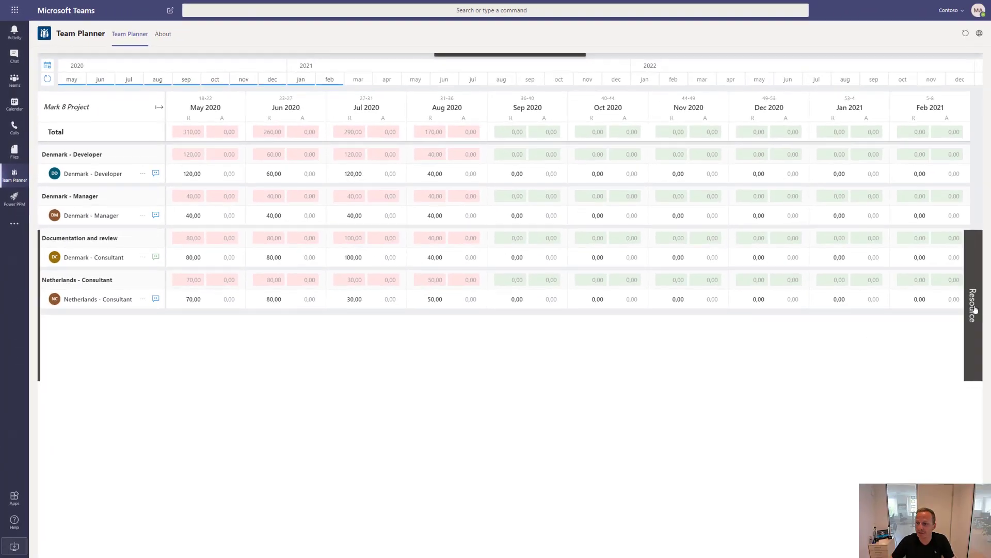
- Add Denmark - Project Manager from the Project Manager resource group into the Mark 8 plan
left_click(975, 310)
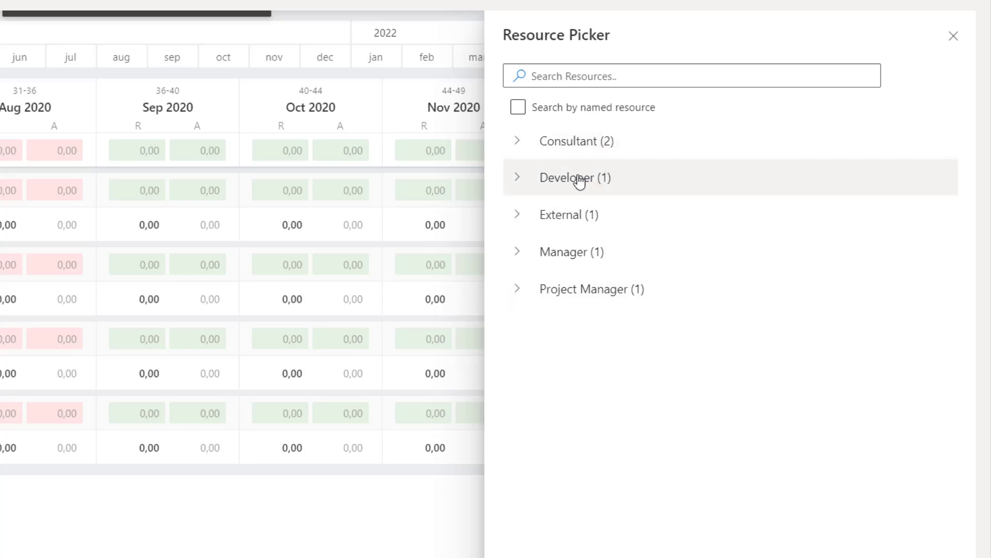
left_click(578, 142)
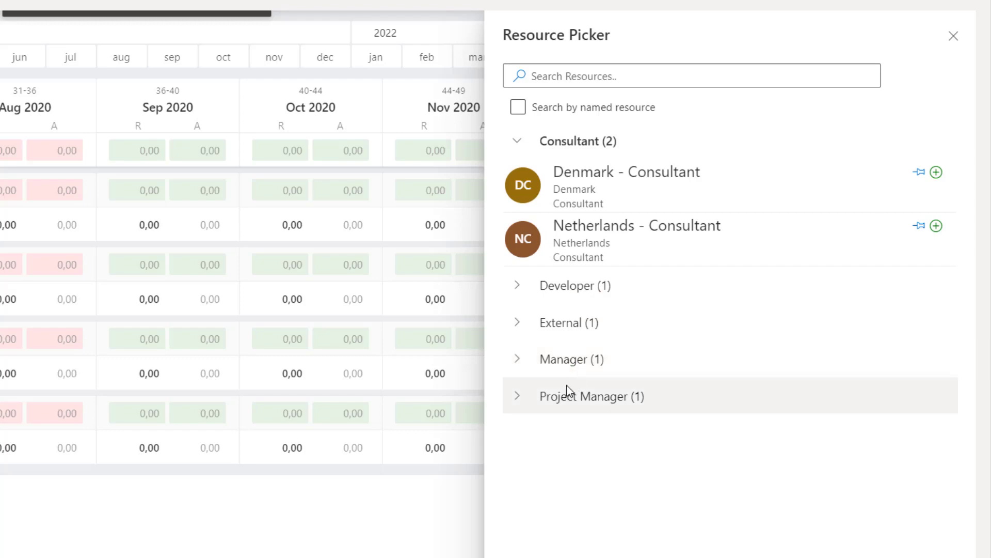
left_click(581, 406)
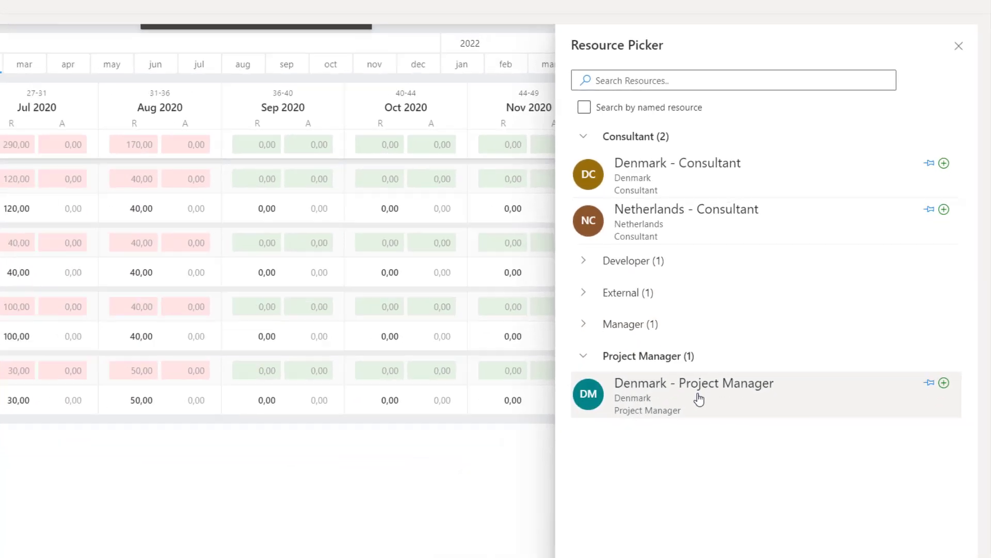
left_click_drag(699, 399, 126, 141)
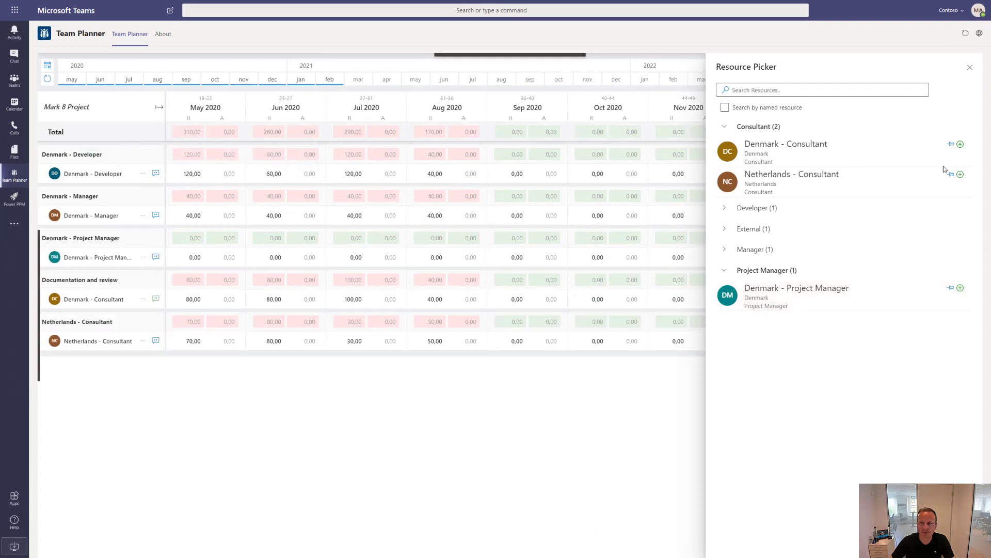
- Request 50, 50, 60 and 40 hours for Denmark - Project Manager across May–August 2020
left_click(970, 67)
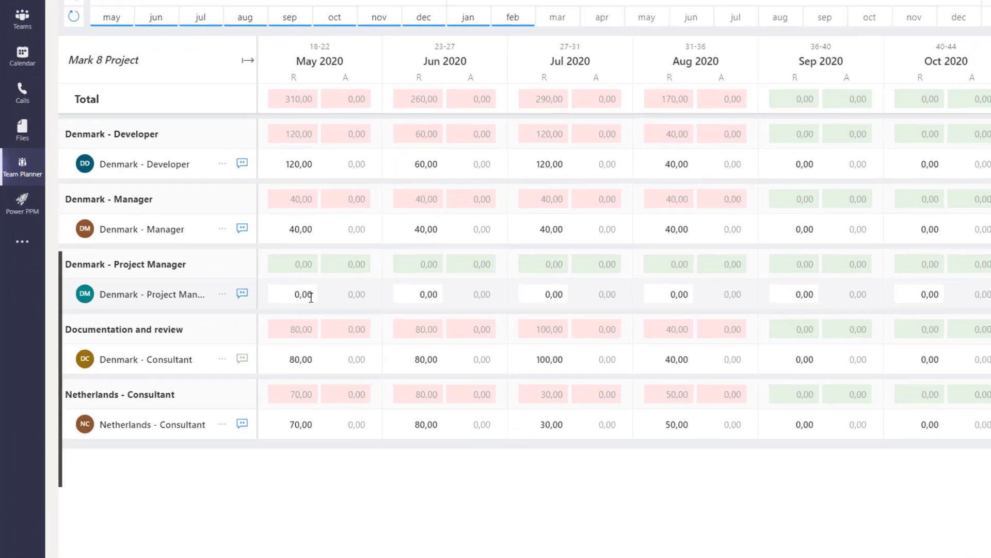
left_click(200, 259)
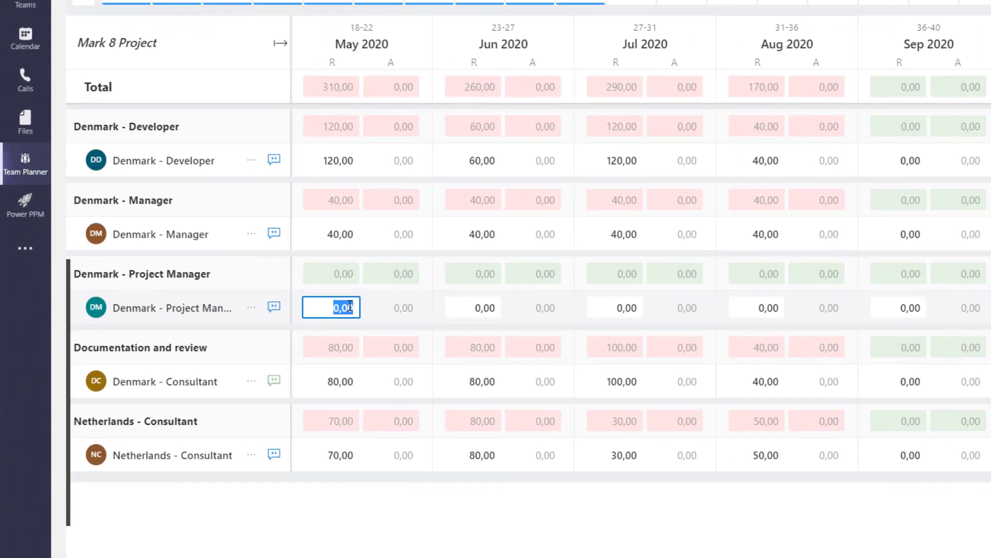
type("50")
key("Tab")
type("50")
key("Tab")
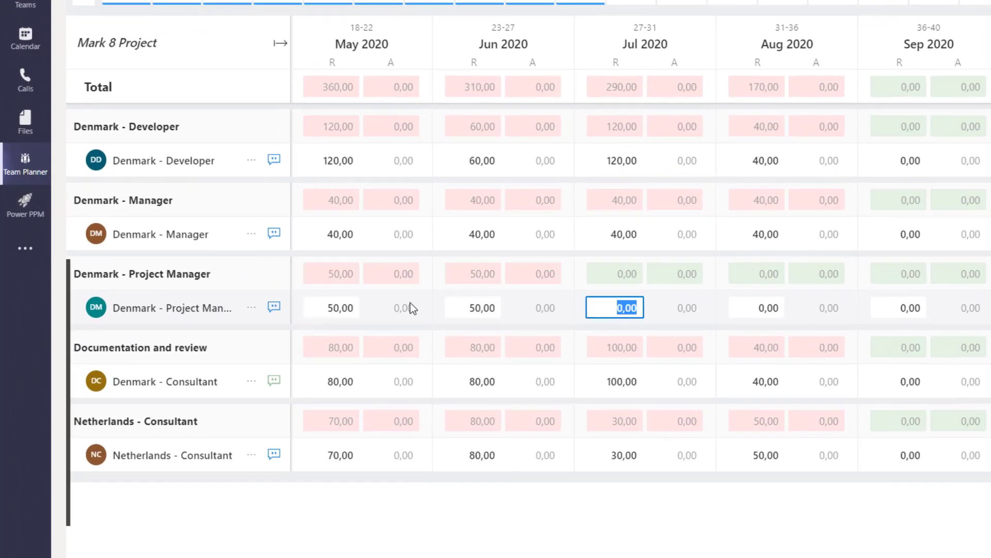
type("60")
key("Tab")
type("40")
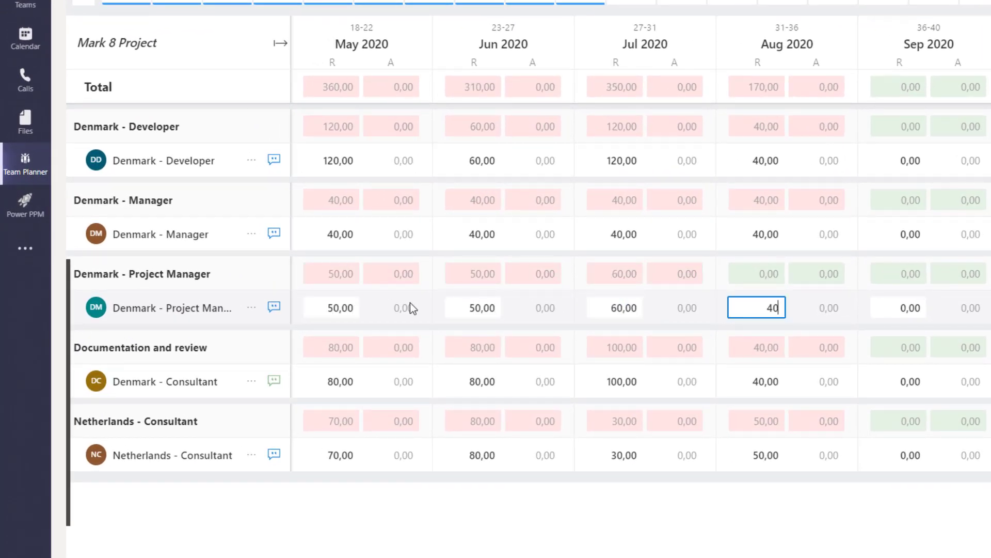
key("Tab")
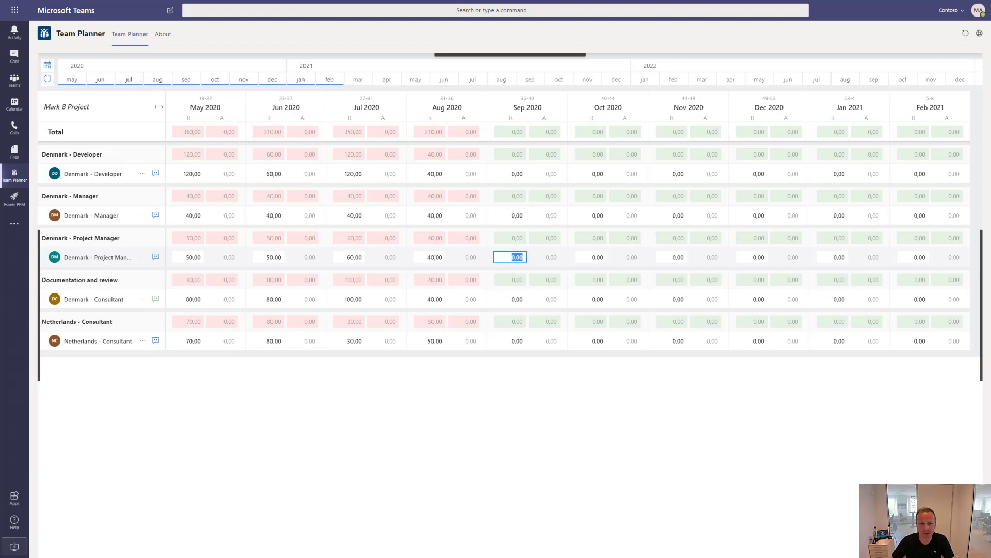
left_click(351, 421)
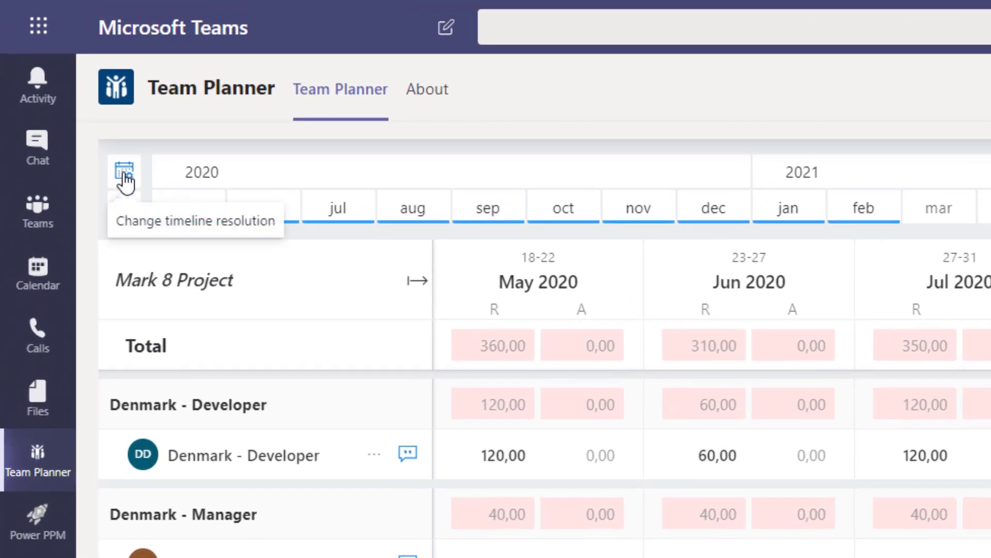
left_click(47, 65)
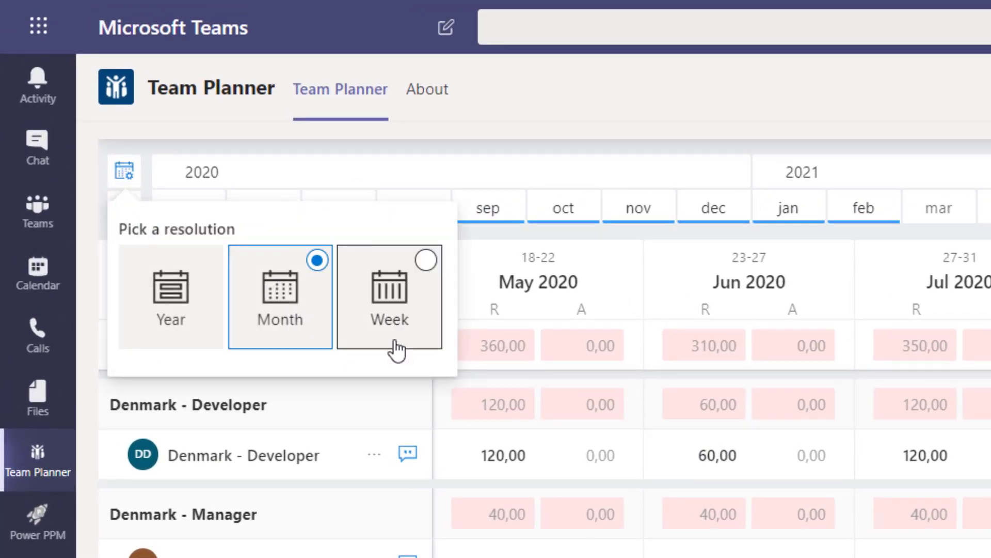
left_click(250, 331)
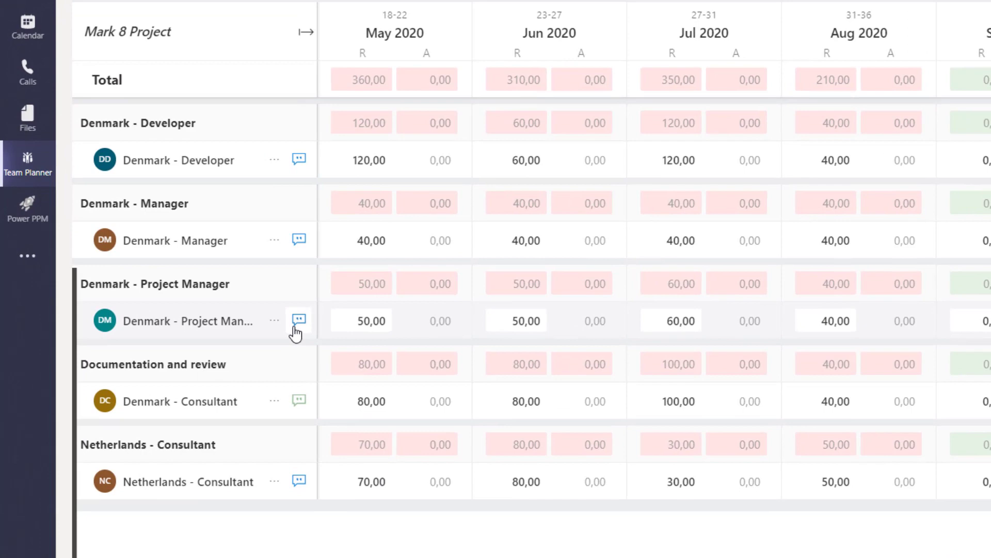
- Add the comment 'speaks German' to the Denmark - Project Manager row
left_click(299, 319)
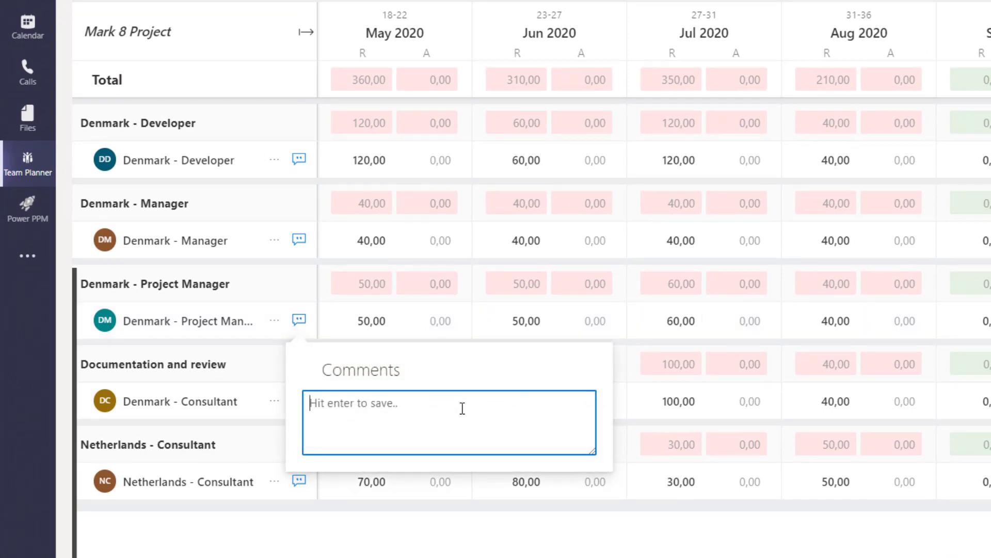
type("speaks German")
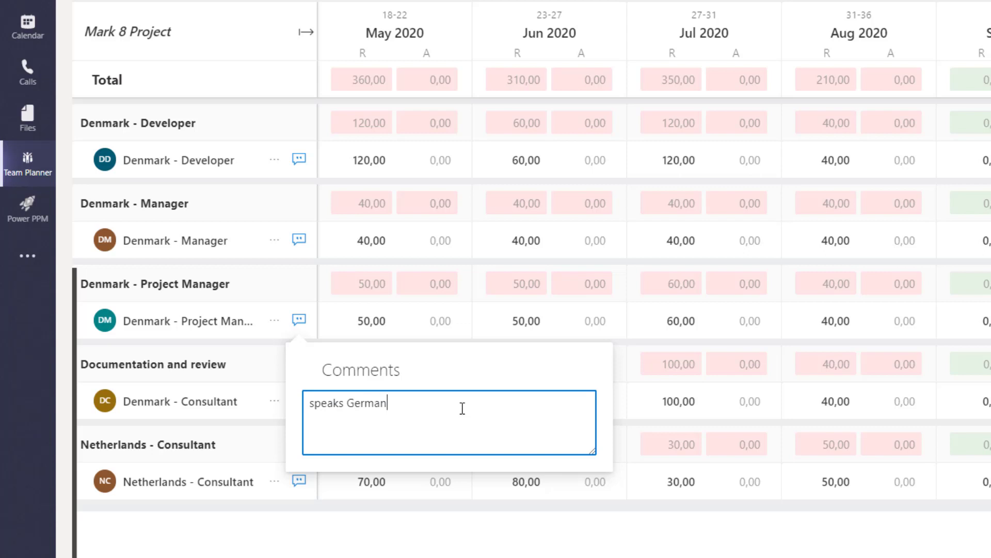
key("Return")
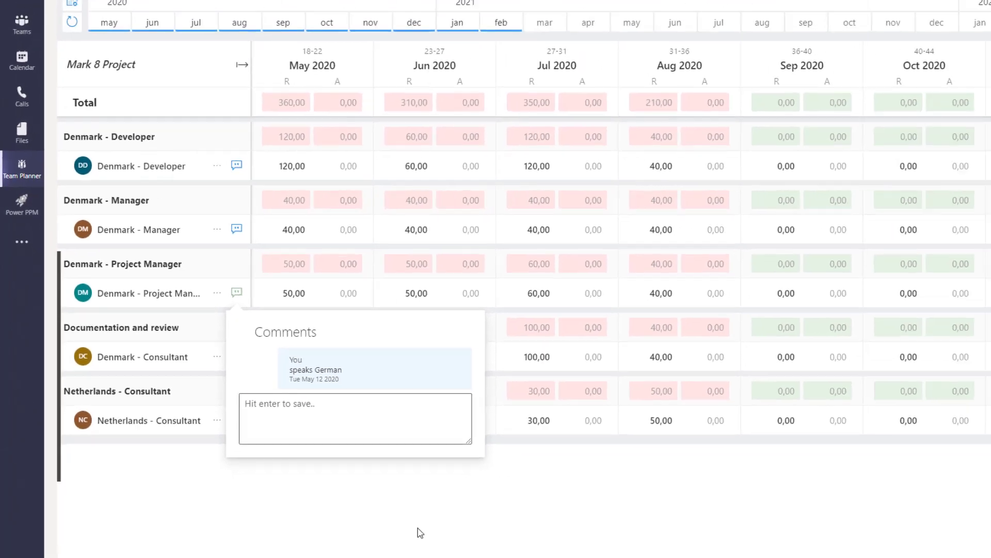
left_click(454, 555)
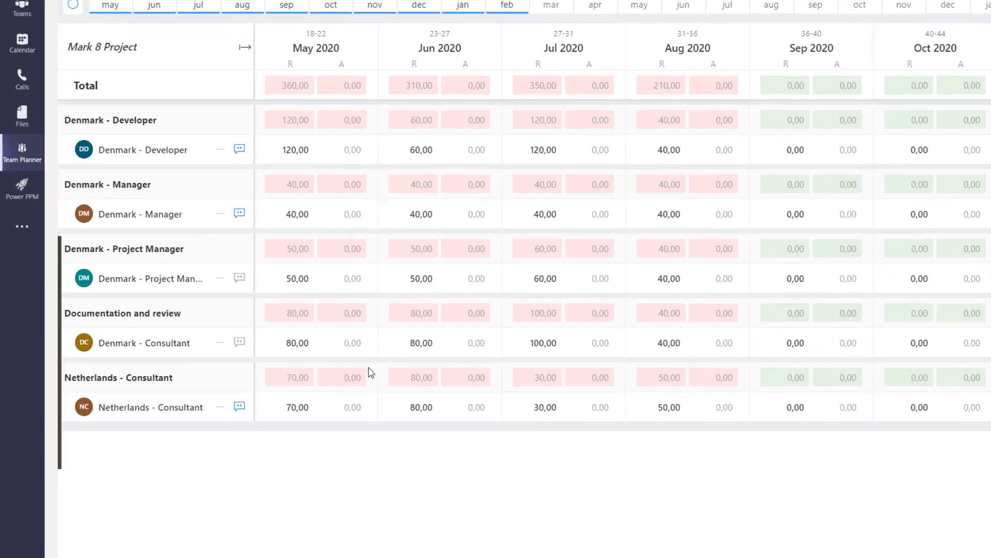
- Rename the group 'Documentation and Workshop' and group it with Denmark - Developer under Deliverable A
double_click(225, 249)
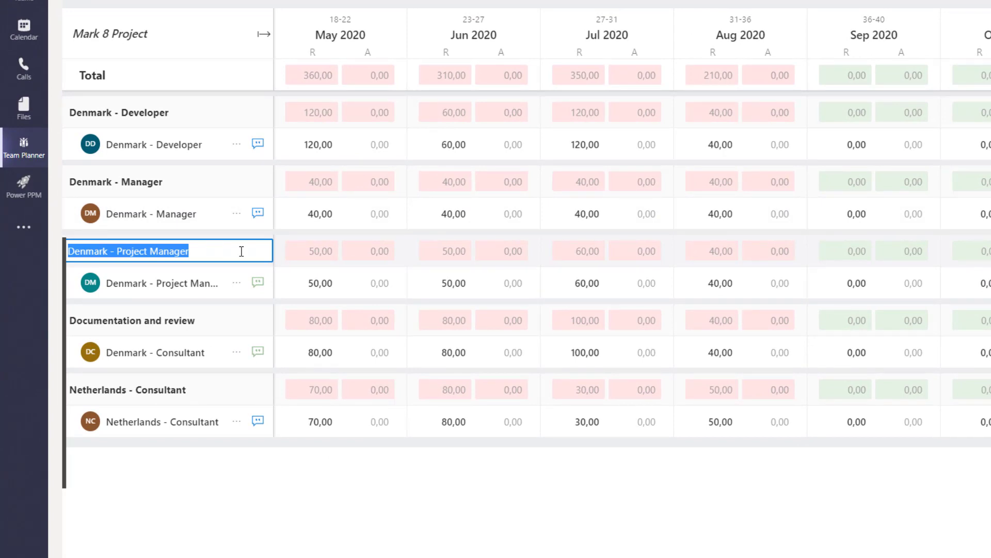
type("Documentation and ")
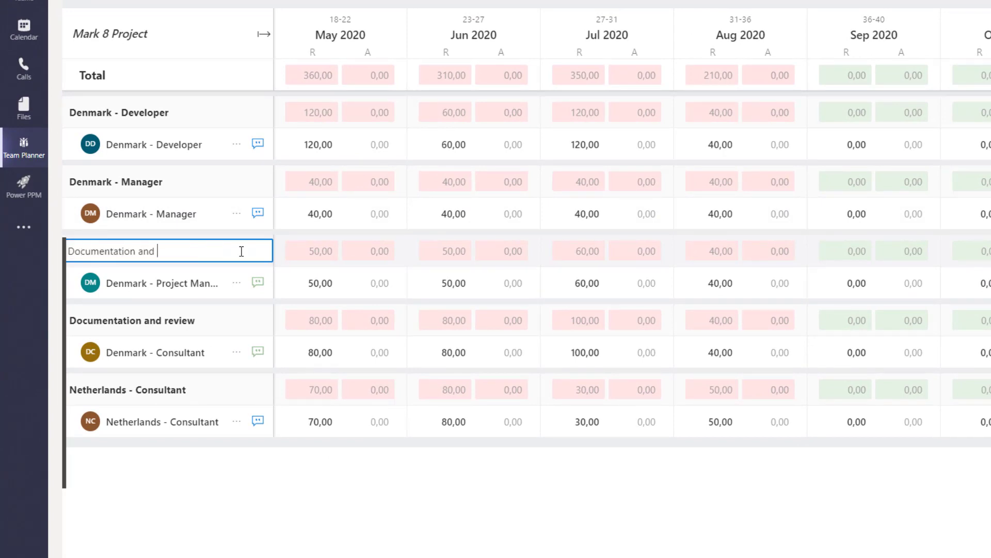
type("Workshop")
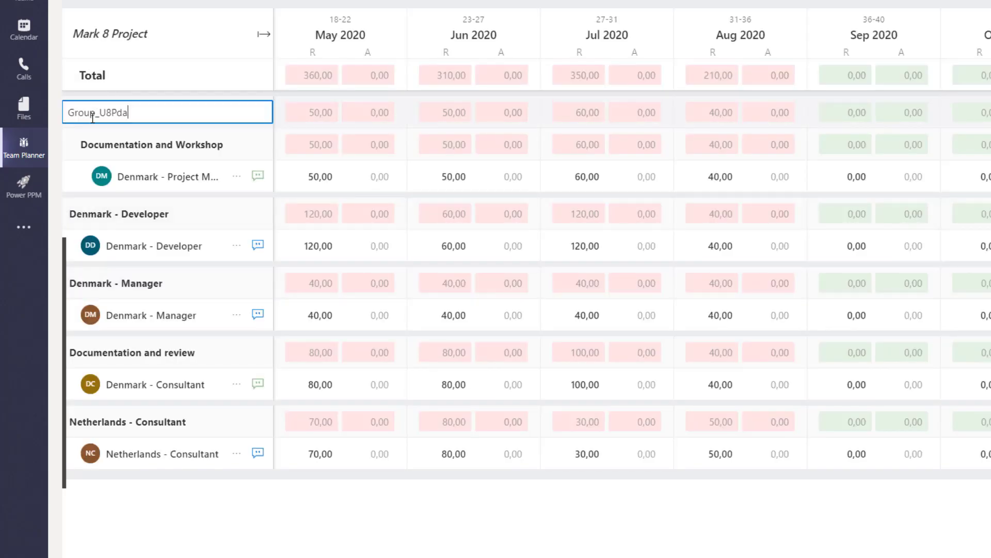
type("Phase 1")
key("ctrl+a")
key("BackSpace")
type("Deliverable")
key("Return")
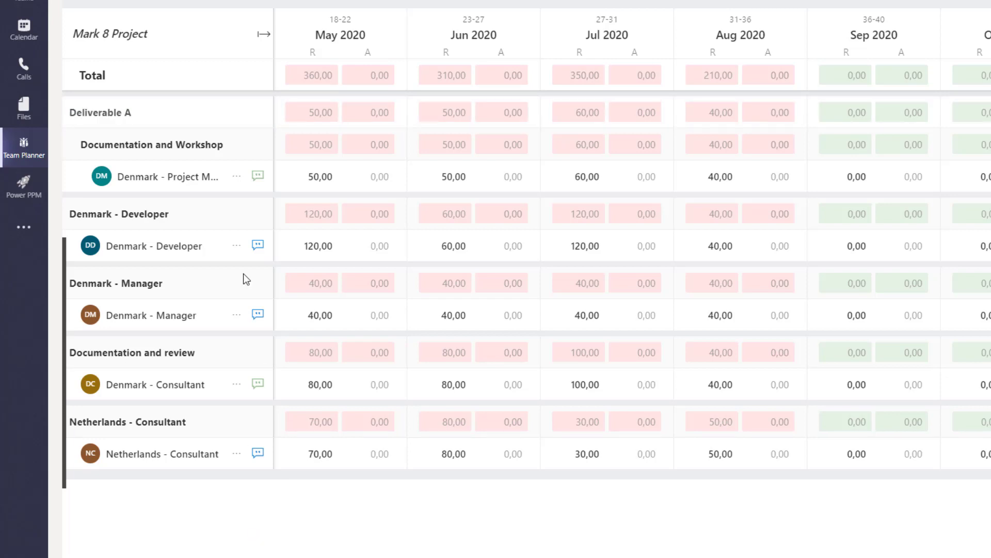
left_click_drag(145, 216, 174, 112)
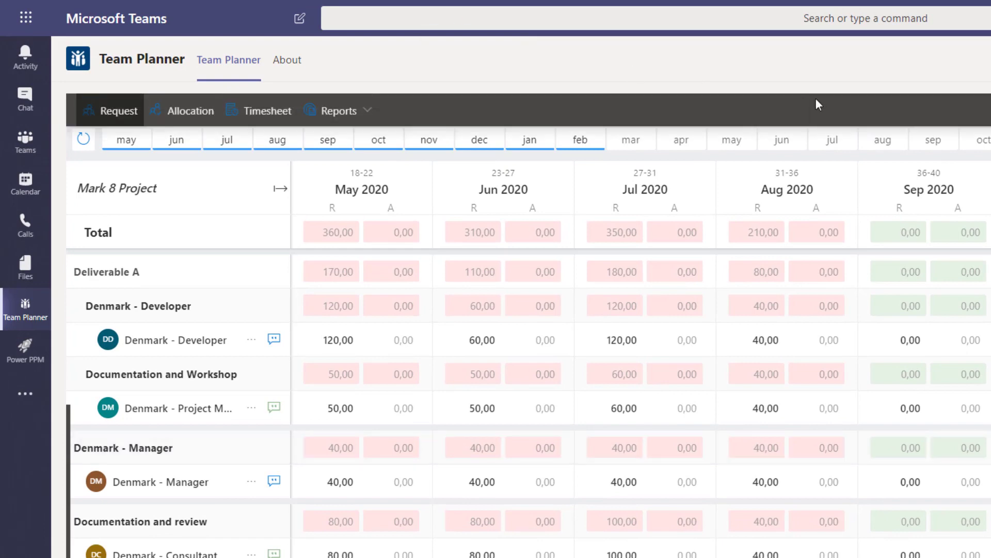
- Switch the Mark 8 Project plan to the Allocation view with monthly FC columns
mouse_move(820, 103)
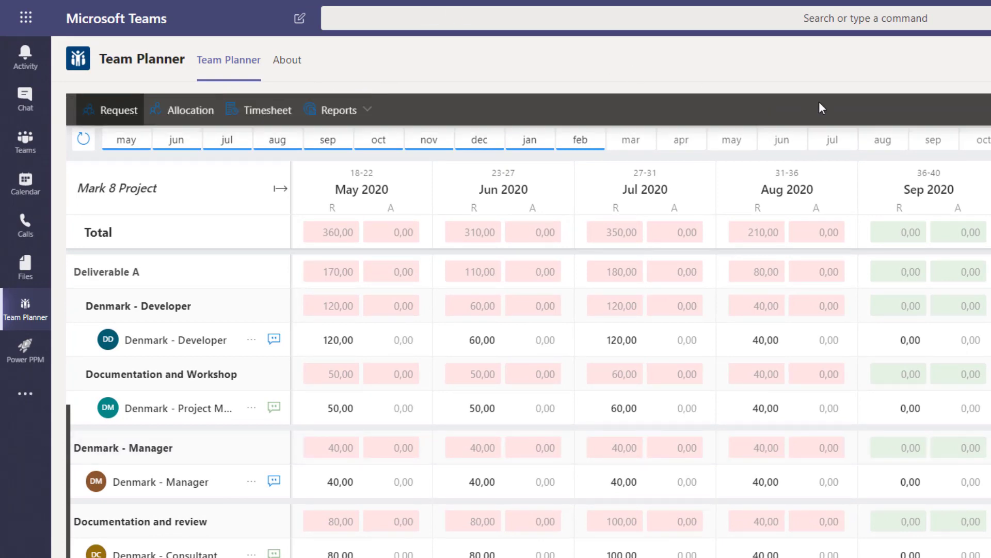
left_click(179, 115)
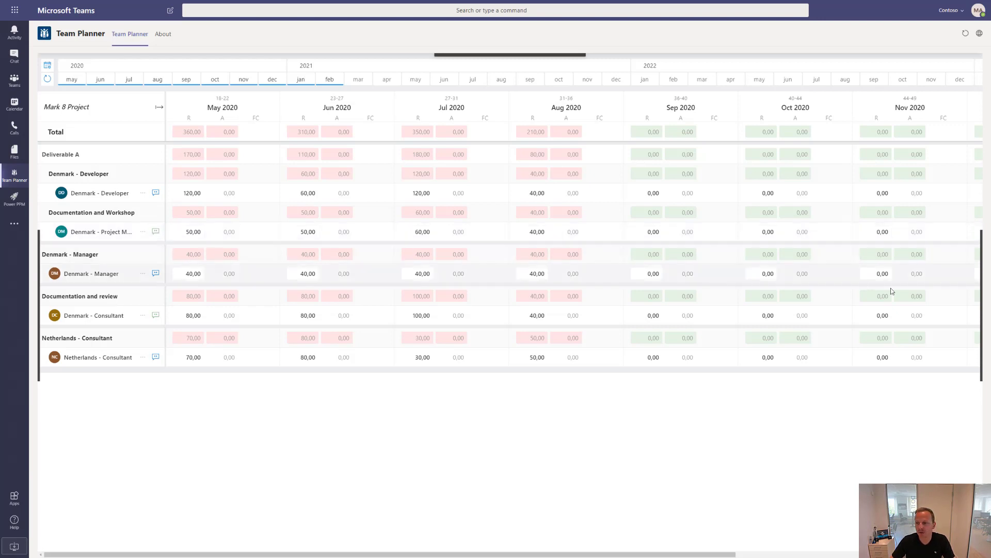
- Place the first Denmark consultant from the Consultant group onto the Documentation and review task
left_click(975, 314)
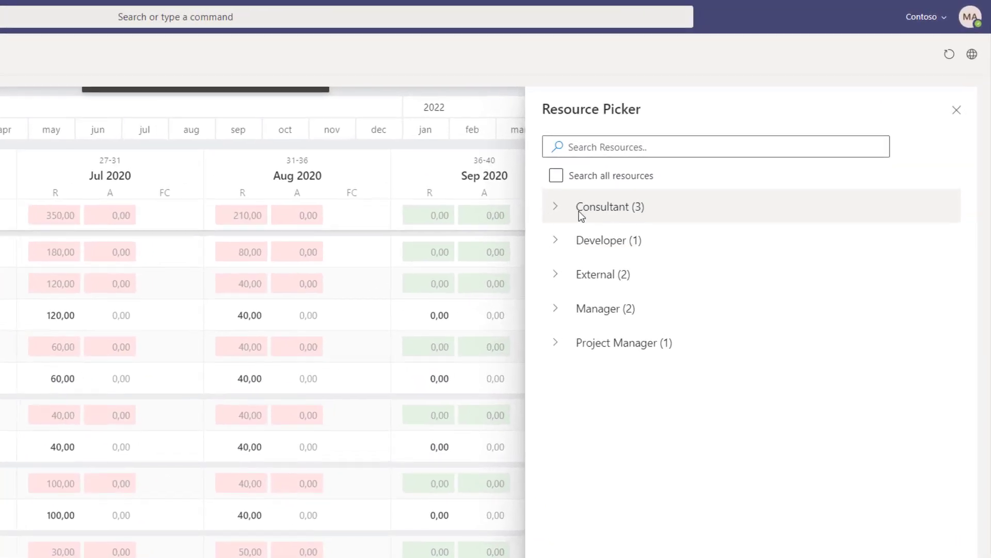
left_click(602, 216)
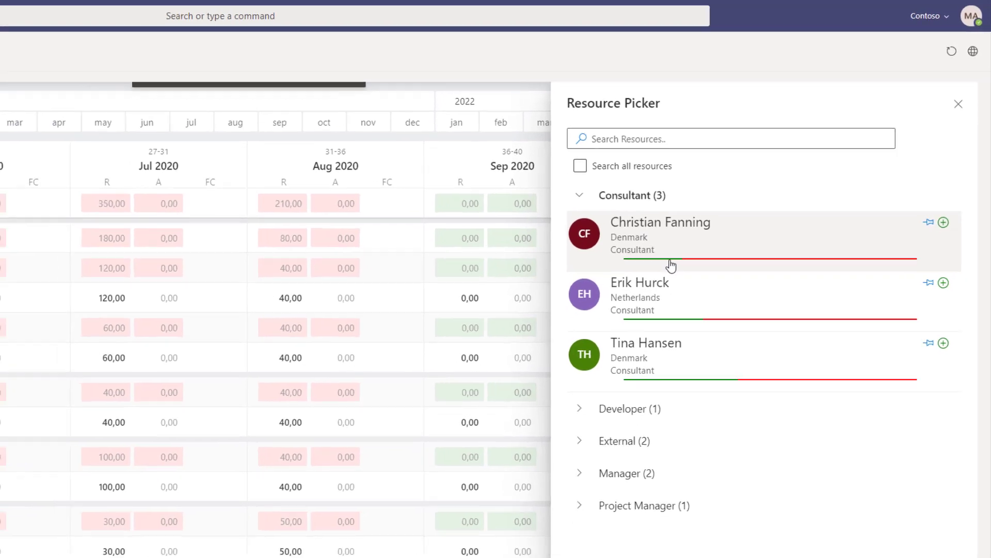
mouse_move(653, 273)
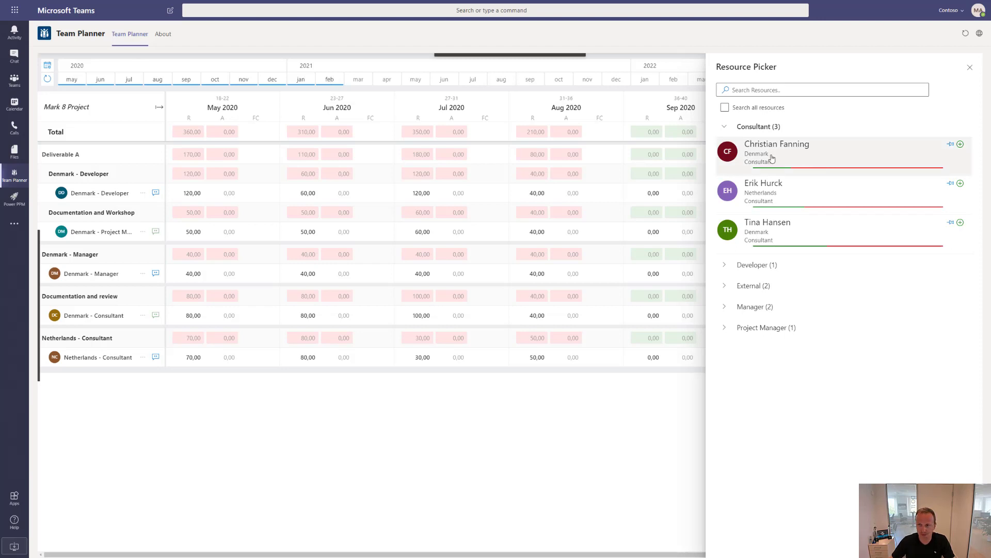
left_click_drag(773, 156, 103, 298)
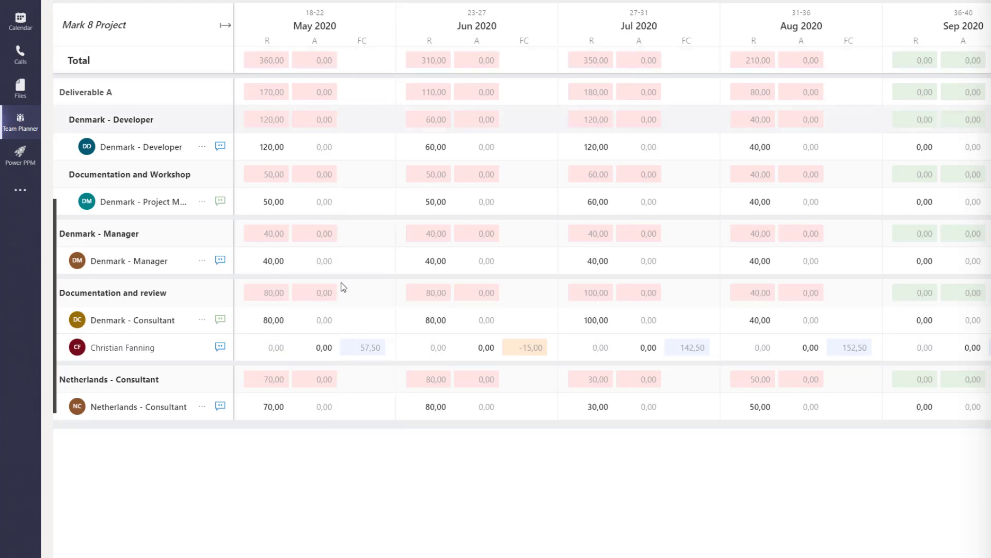
- Allocate the Danish consultant 80, 80, 100 and 40 hours for May–August 2020
left_click(319, 349)
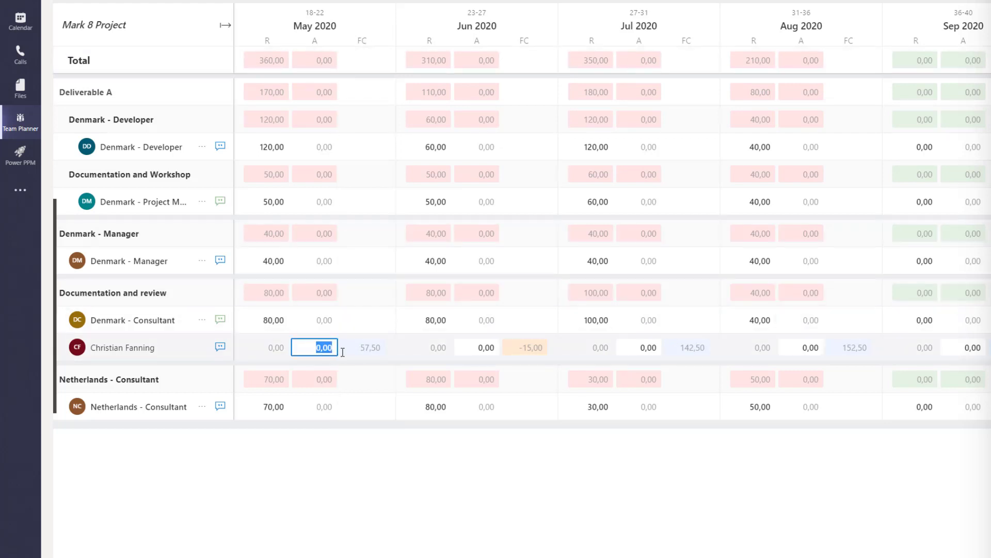
type("80")
key("Tab")
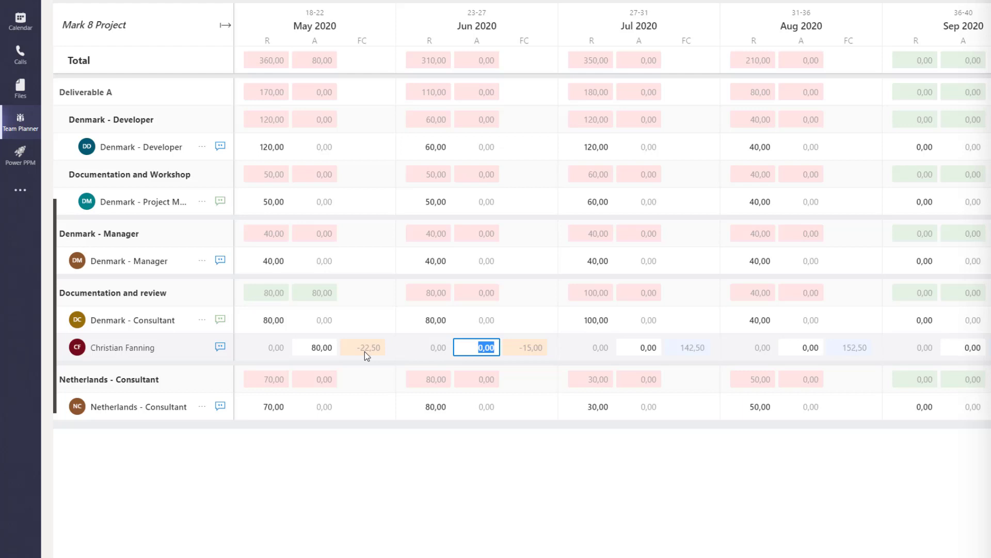
type("80")
key("Tab")
type("100")
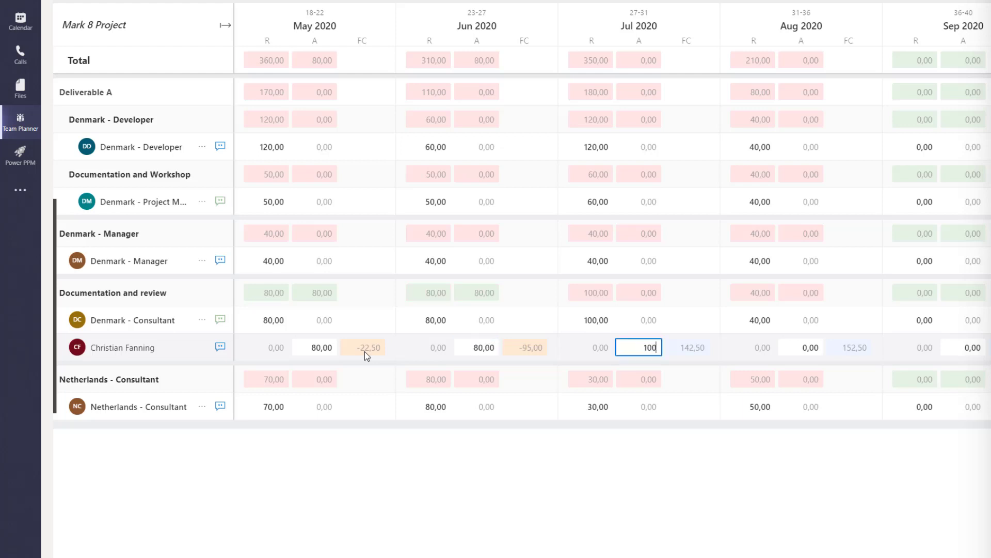
key("Tab")
type("40")
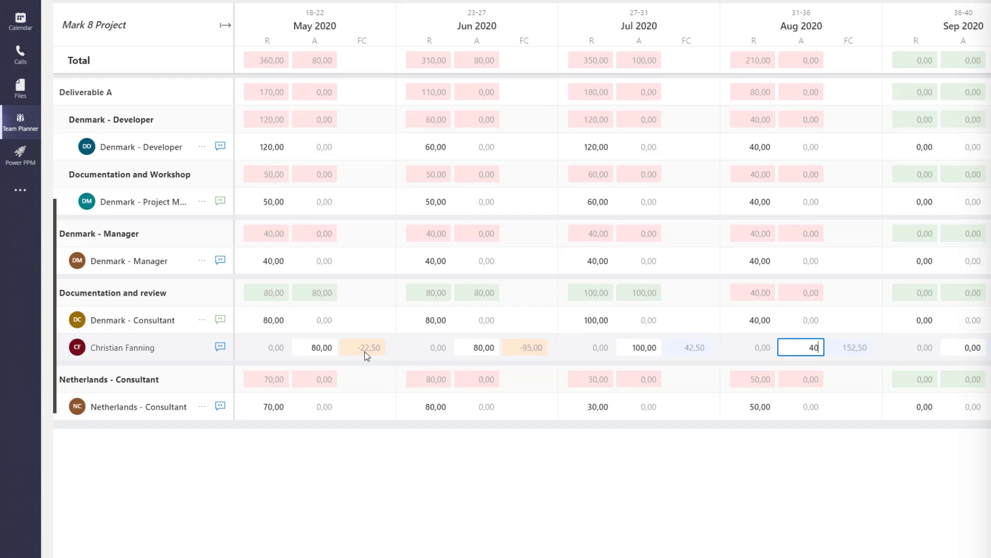
key("Tab")
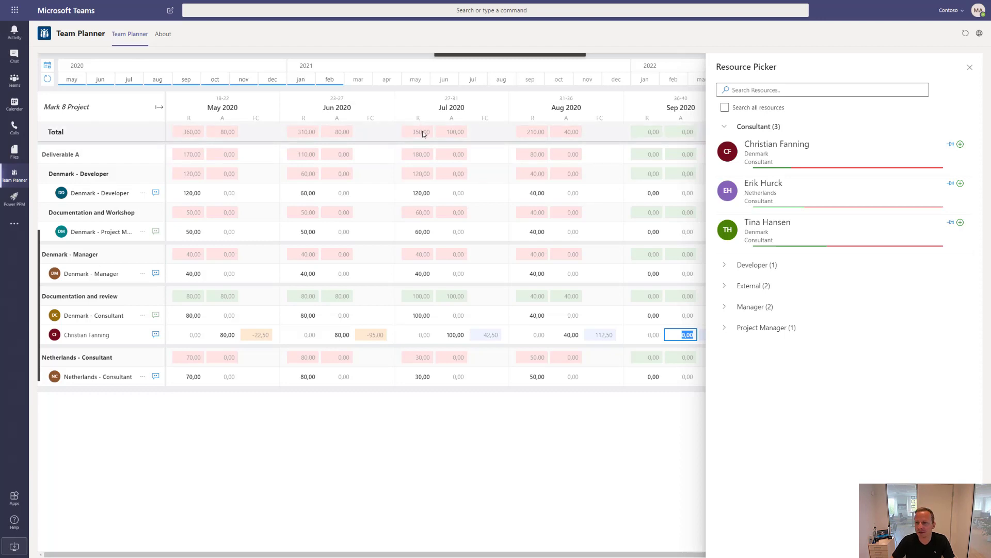
- Add the Danish developer to Denmark - Developer with 120, 60, 120 and 40 hours May–August
left_click(748, 265)
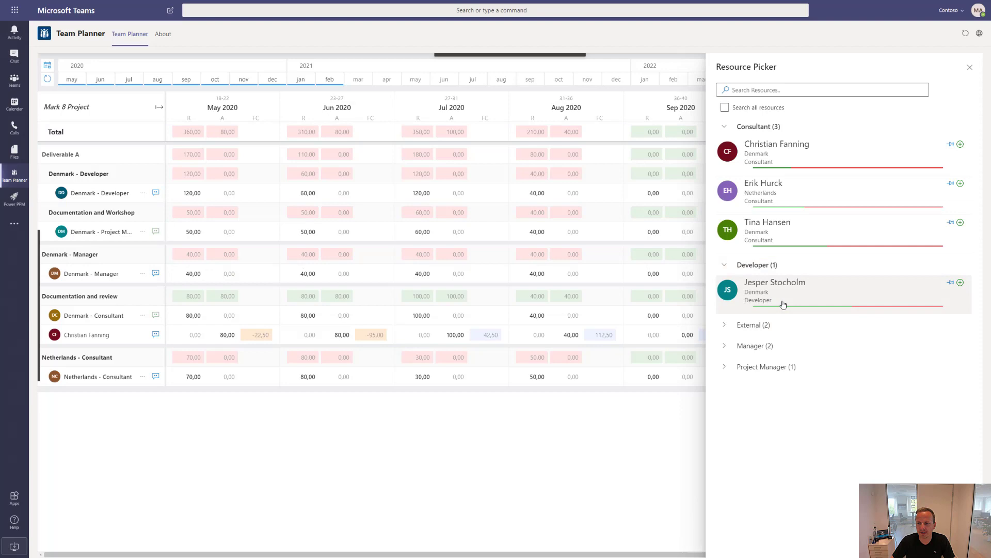
left_click_drag(784, 303, 120, 178)
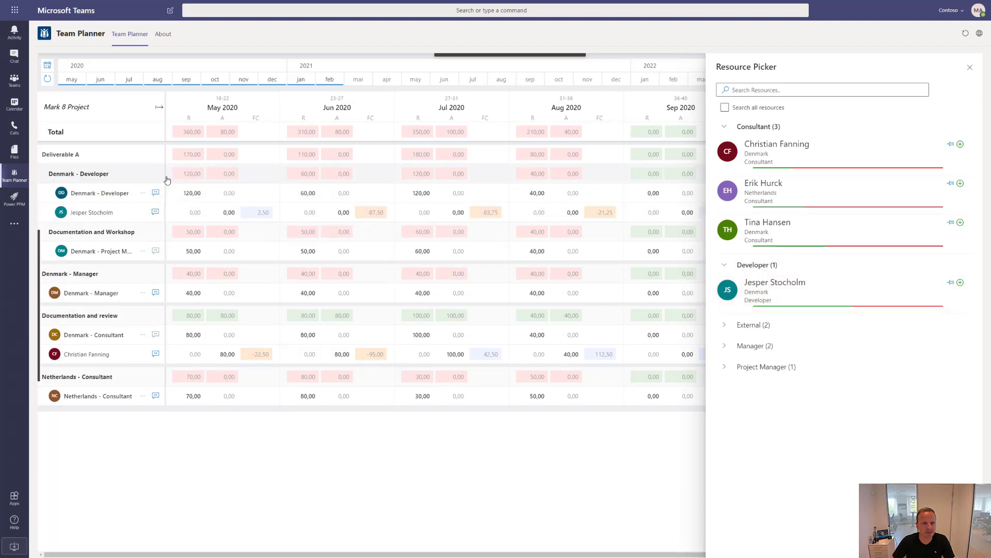
left_click(235, 214)
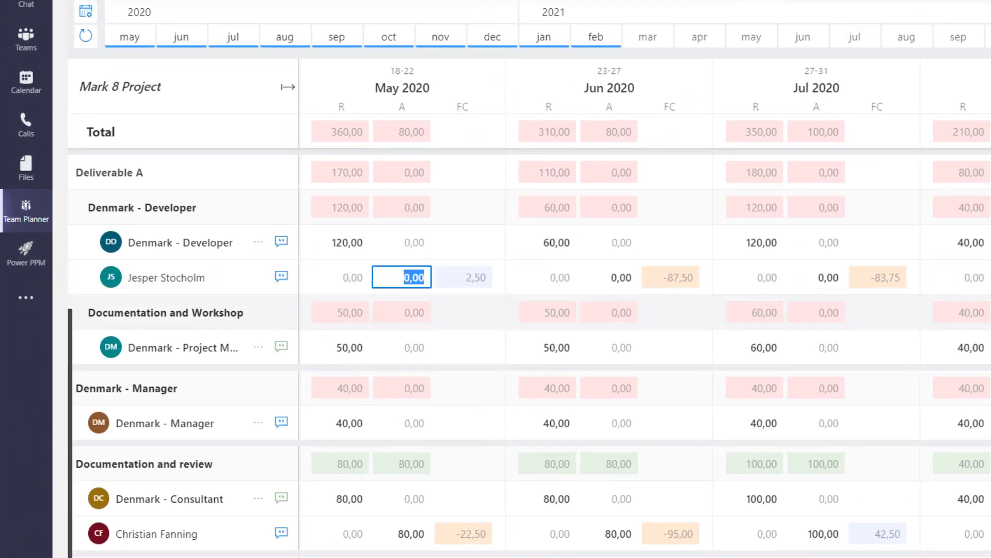
type("120")
key("Tab")
type("60")
key("Tab")
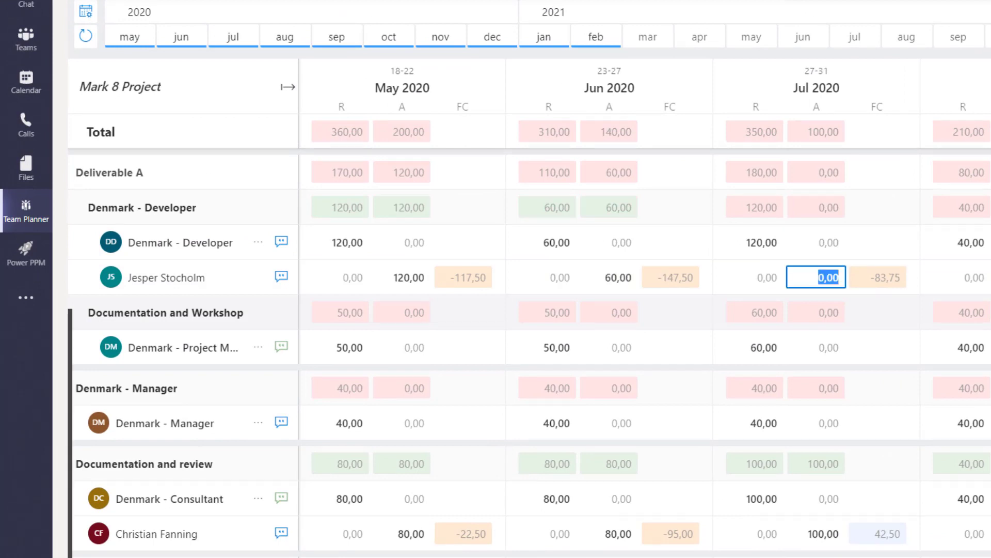
type("120")
key("Tab")
type("40")
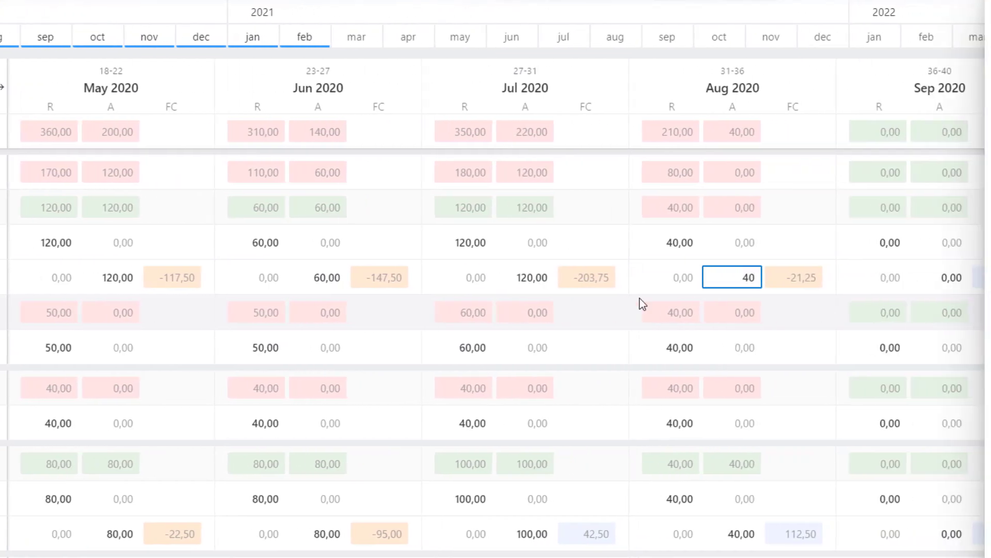
left_click(513, 279)
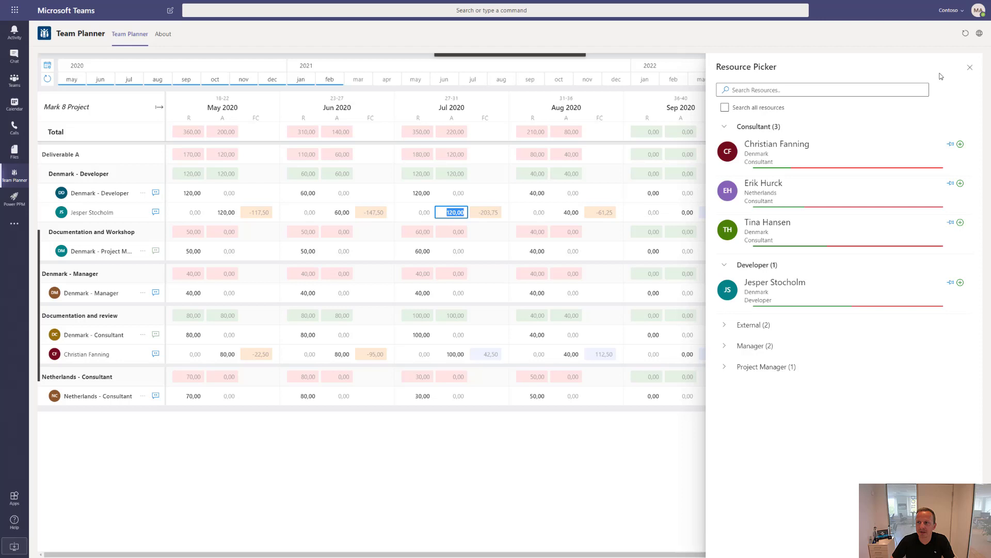
left_click(972, 69)
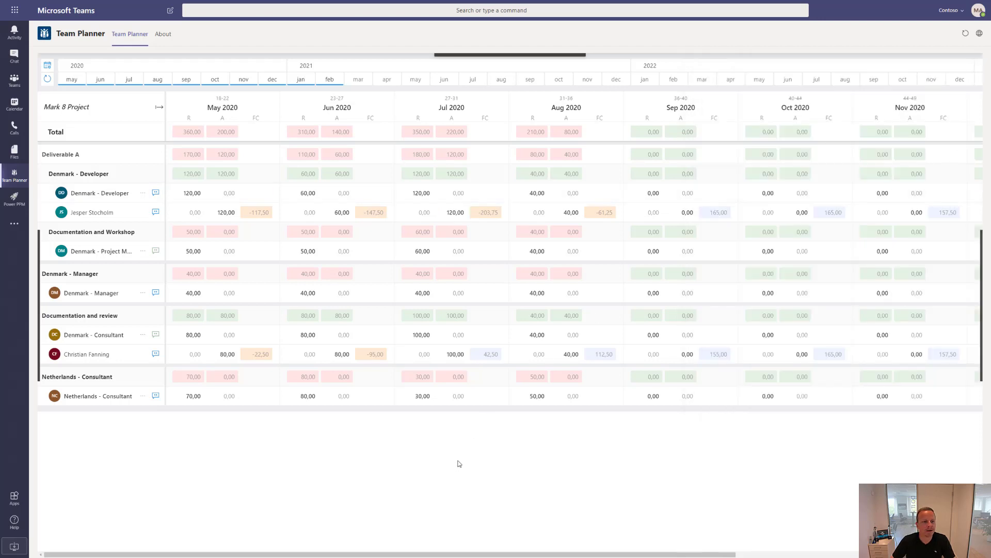
- Open the Danish consultant's cross-project capacity view from their name in the Mark 8 grid
left_click(82, 362)
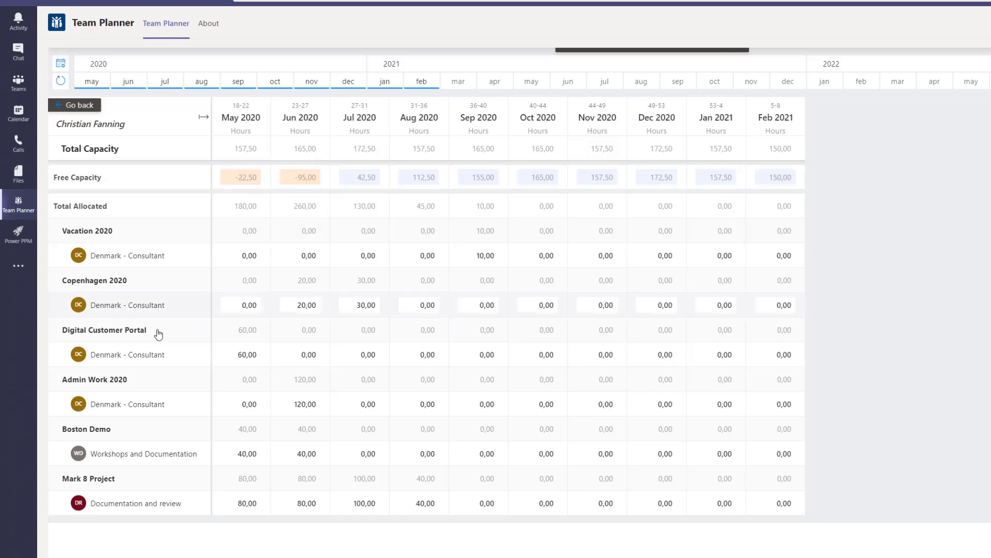
- Enter 30 for Digital Customer Portal May, 7,5 for Copenhagen 2020 May, and 0 for Admin Work June
left_click(253, 355)
type("30")
key("Tab")
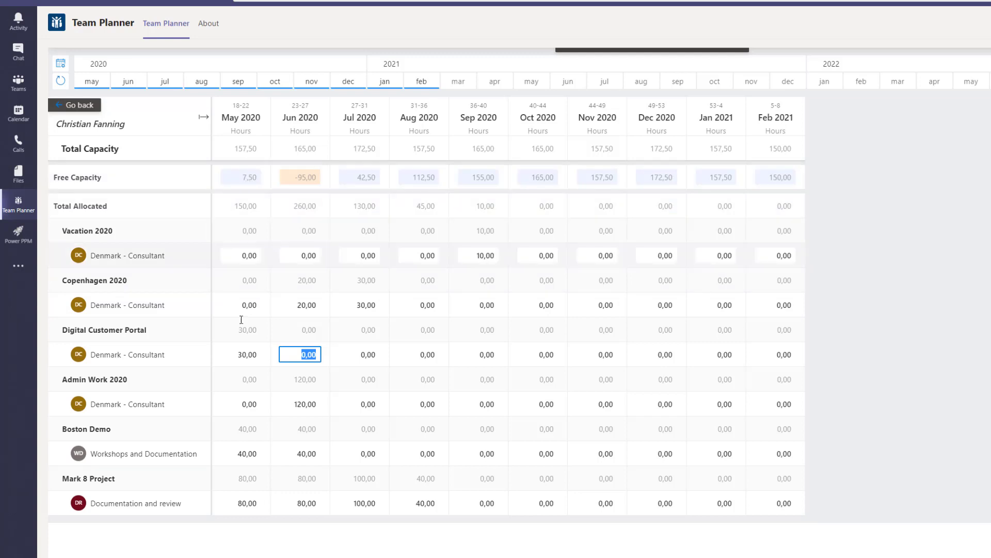
left_click(252, 355)
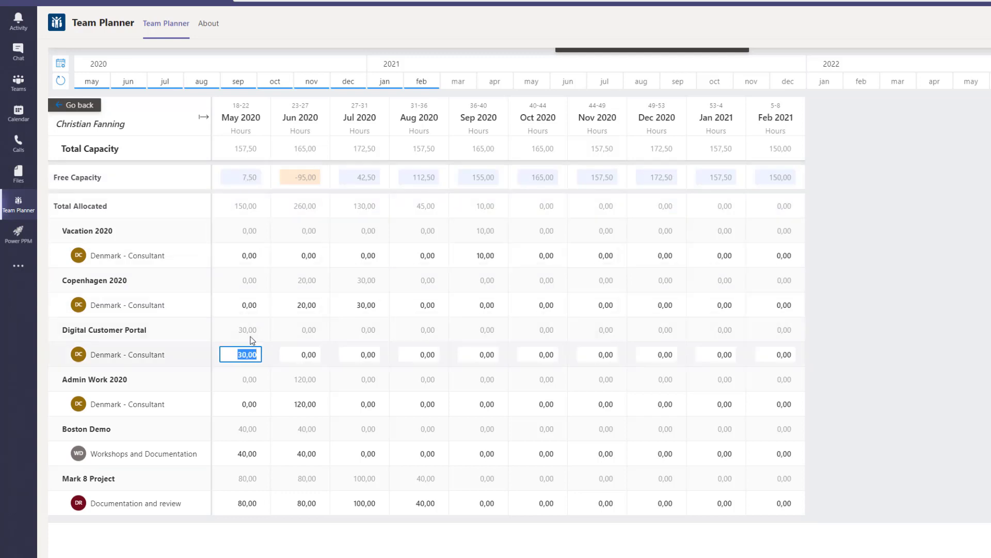
left_click(251, 304)
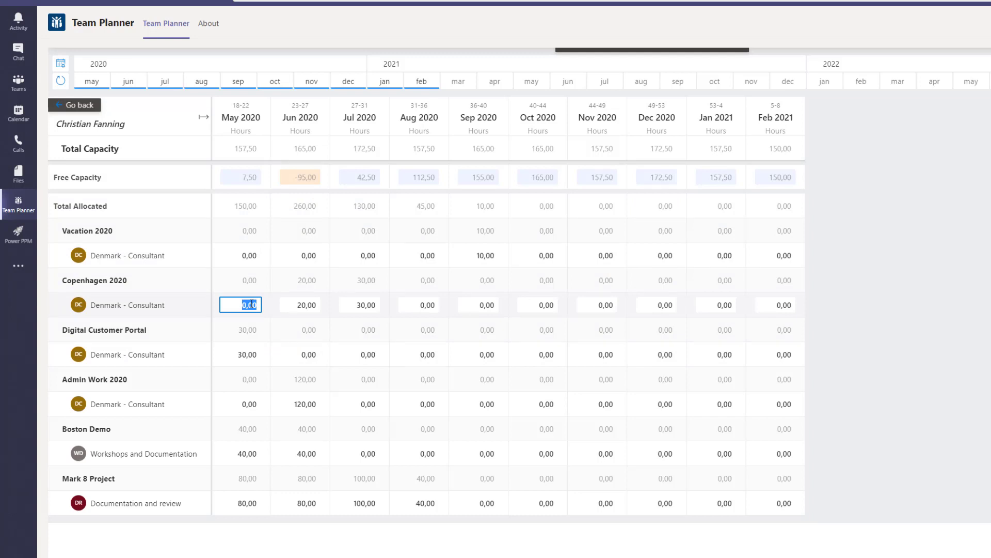
type("7,5")
key("Tab")
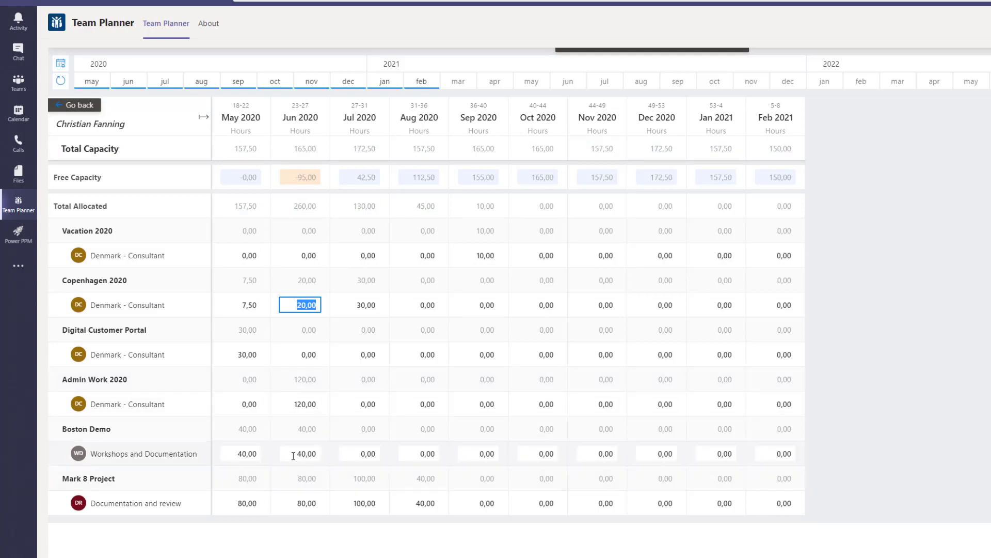
left_click(305, 408)
type("0")
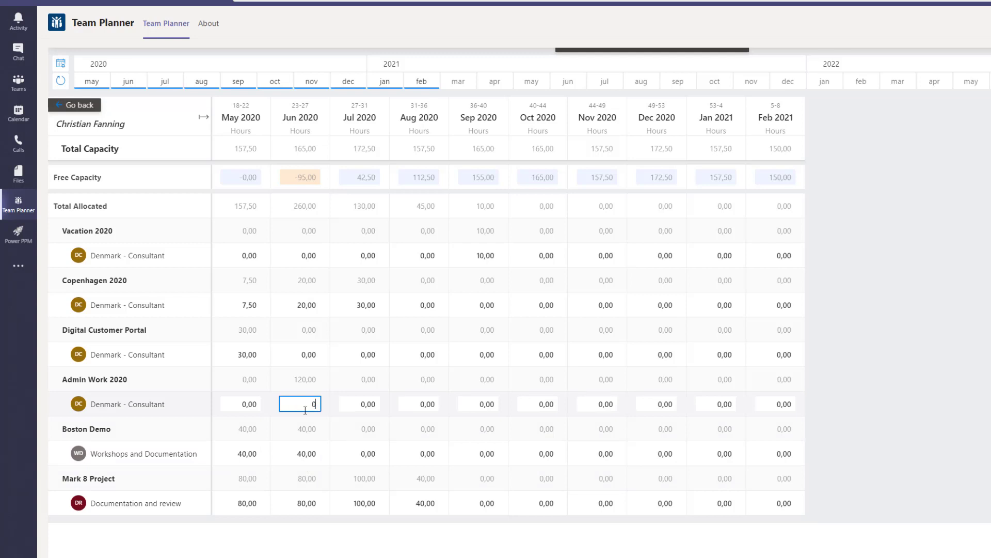
key("Tab")
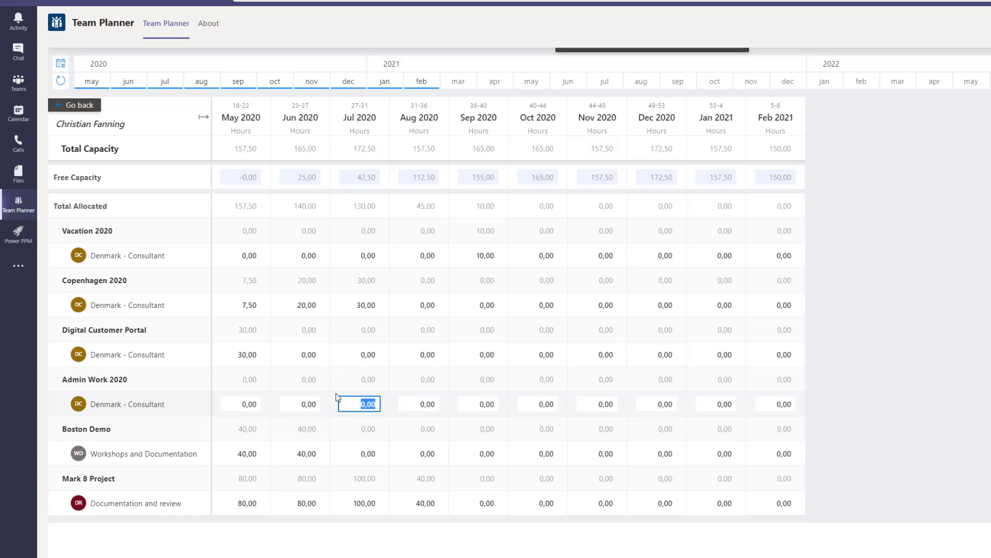
- In the Mark 8 Project planner, zero the developer's May hours on Better tools, Digital Customer Portal and Next Generation Product
left_click(77, 105)
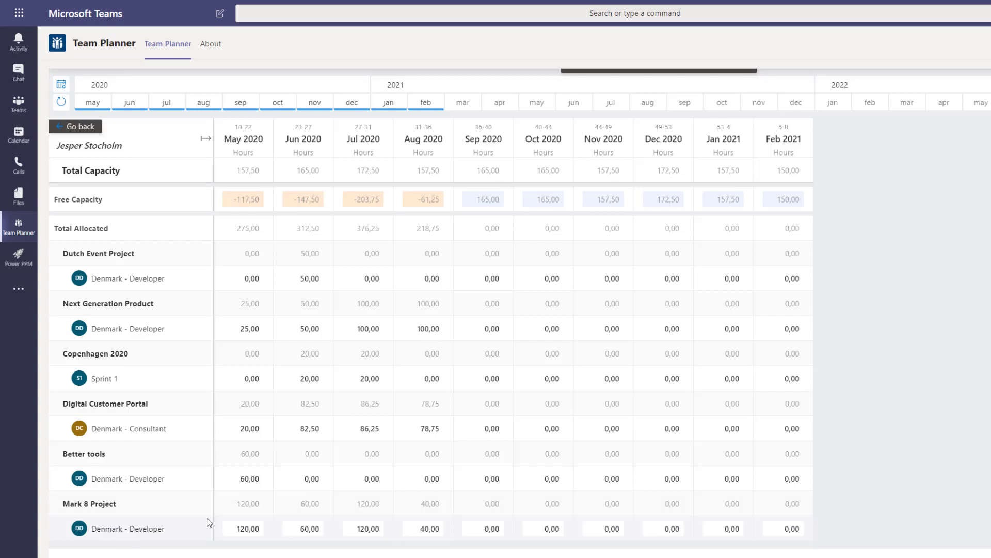
left_click(246, 476)
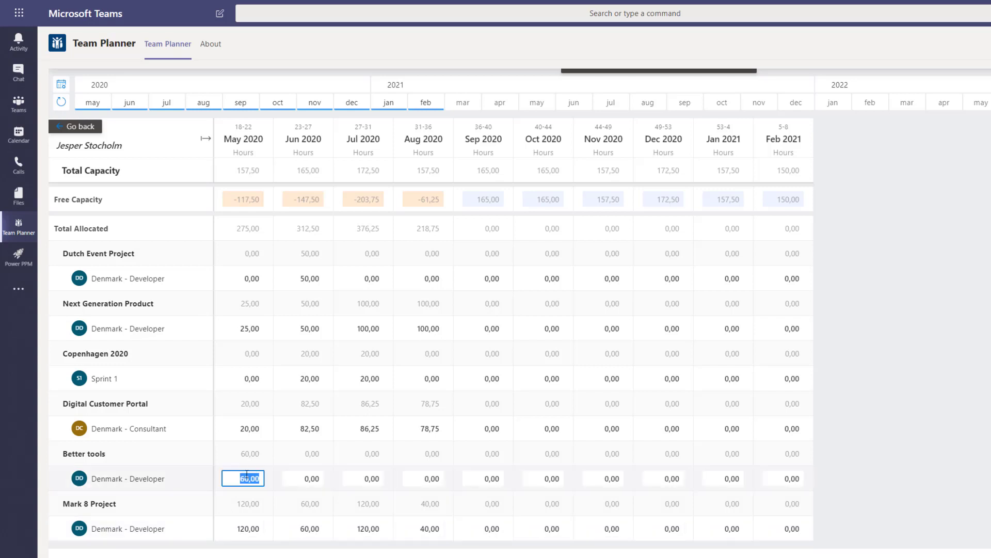
type("0")
left_click(249, 427)
type("0")
left_click(250, 330)
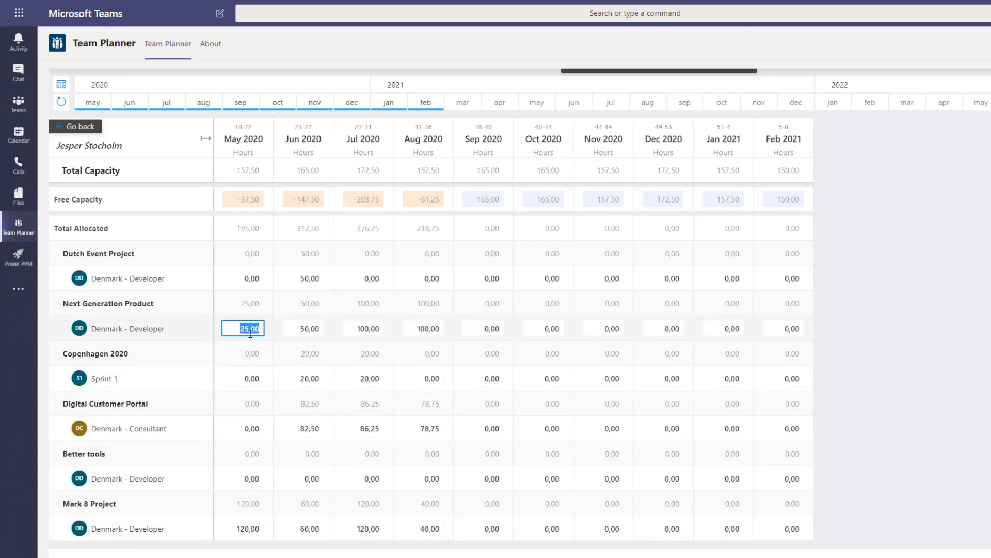
type("0")
key("Return")
left_click(258, 281)
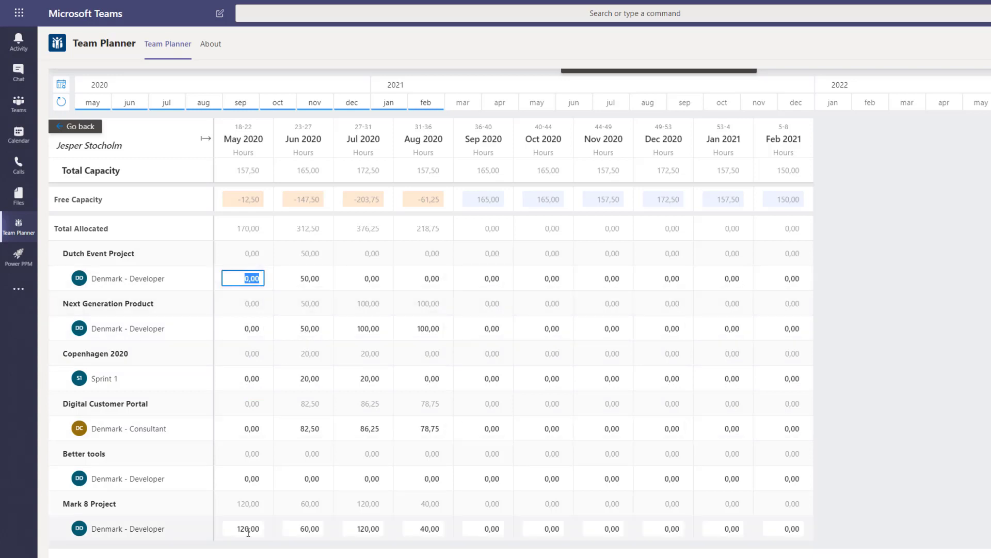
- Set Next Generation Product June–August and Copenhagen 2020 Sprint 1 June–July hours to 0
left_click(306, 328)
type("0")
left_click(312, 380)
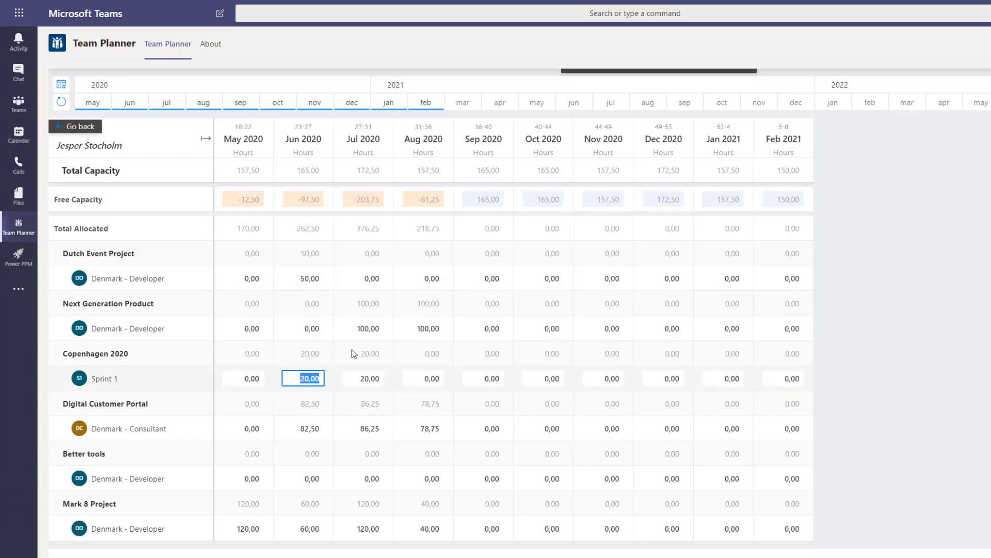
type("0")
left_click(360, 377)
type("0")
left_click(364, 328)
type("0")
left_click(414, 327)
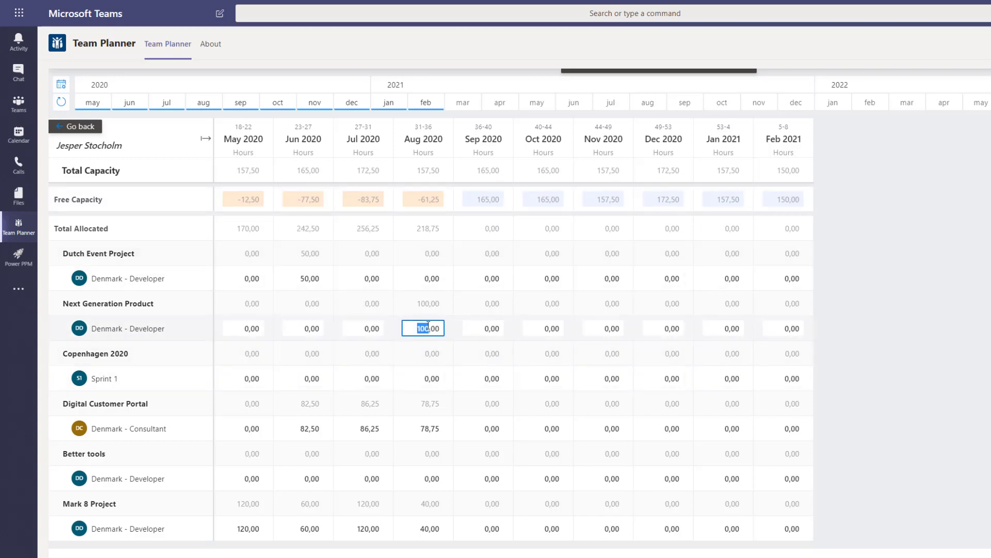
type("0")
- Set Digital Customer Portal hours to 0 for August, July and June
left_click(433, 428)
type("0")
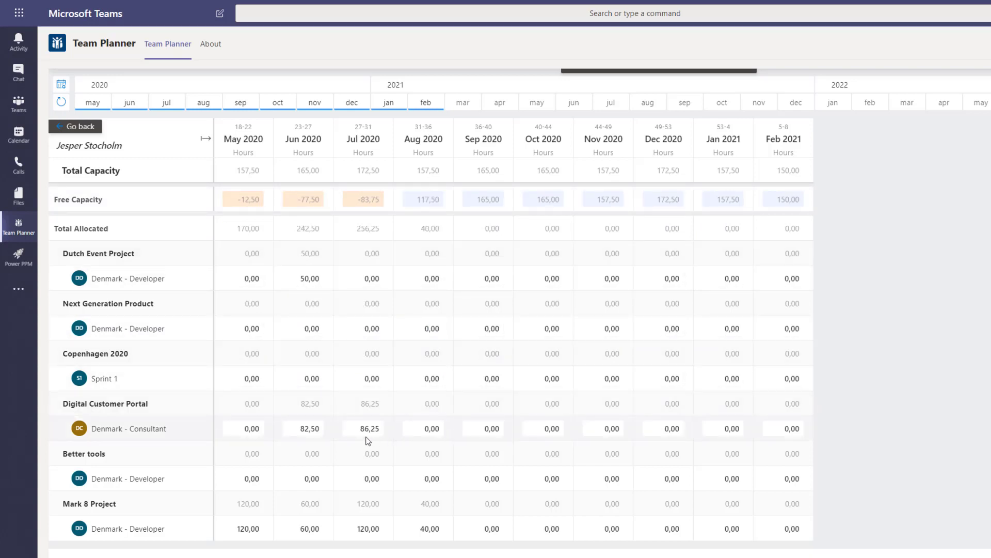
left_click(369, 430)
type("0")
left_click(309, 429)
type("0")
left_click(385, 411)
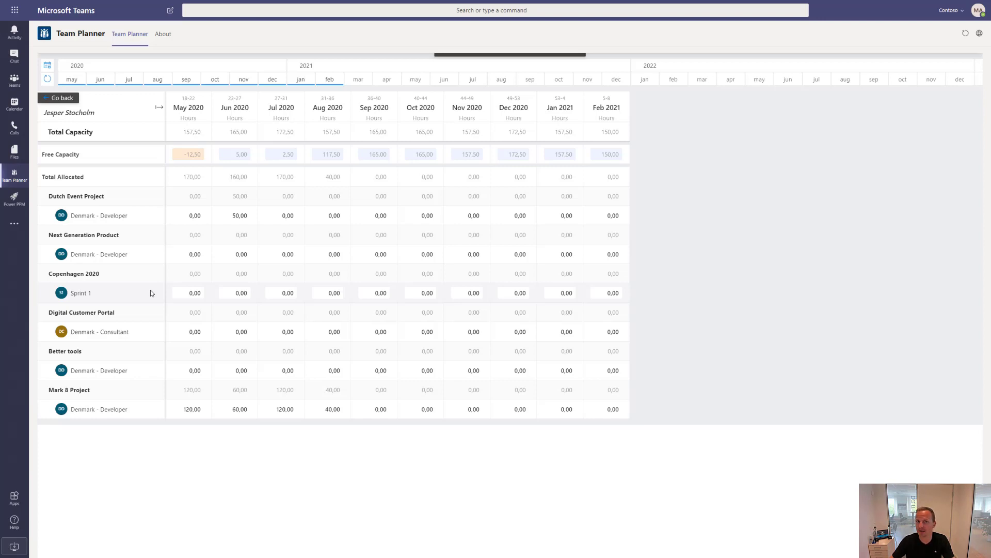
- Go back to the Mark 8 Project plan showing the developer's updated free capacity
left_click(60, 98)
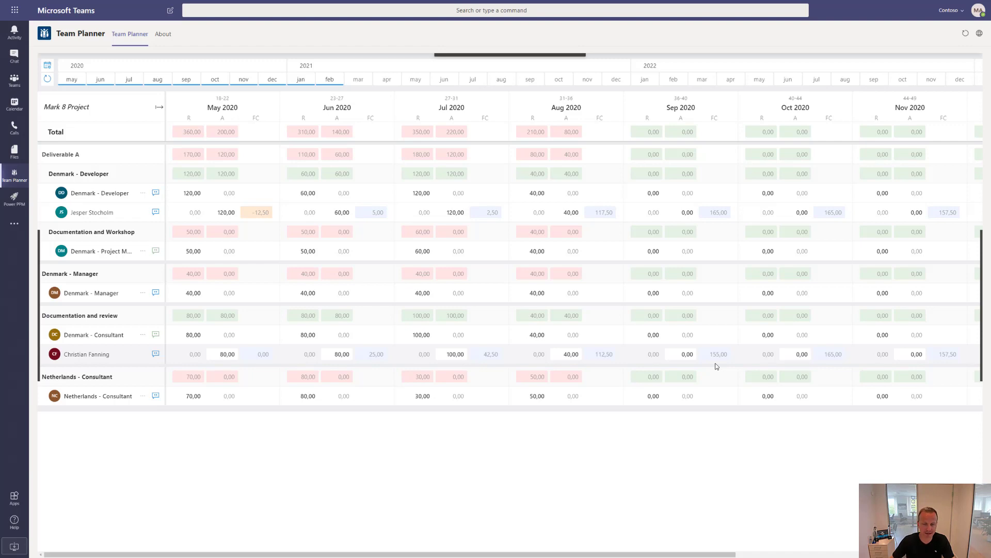
mouse_move(565, 57)
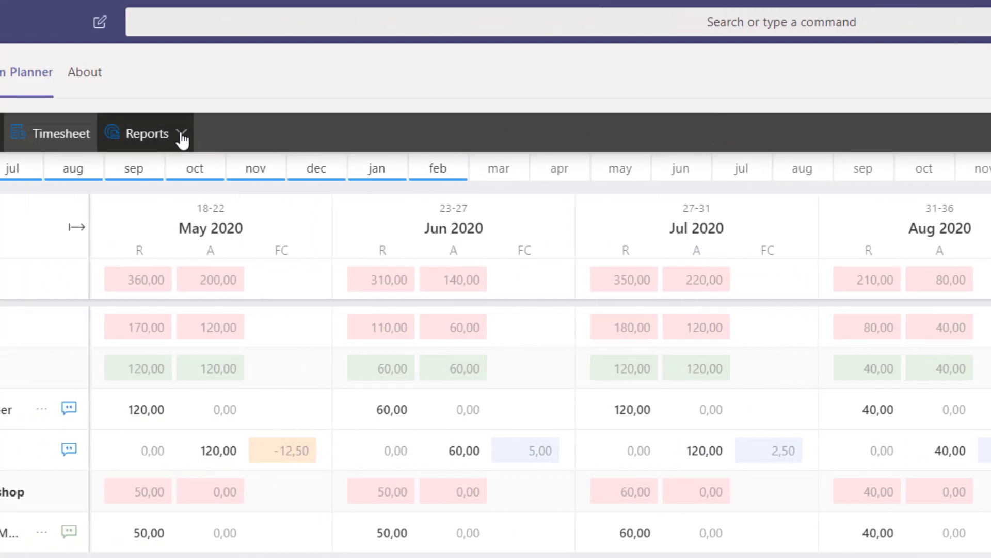
- Choose Team Planner Report from the Reports list to view Resource Insights
left_click(182, 135)
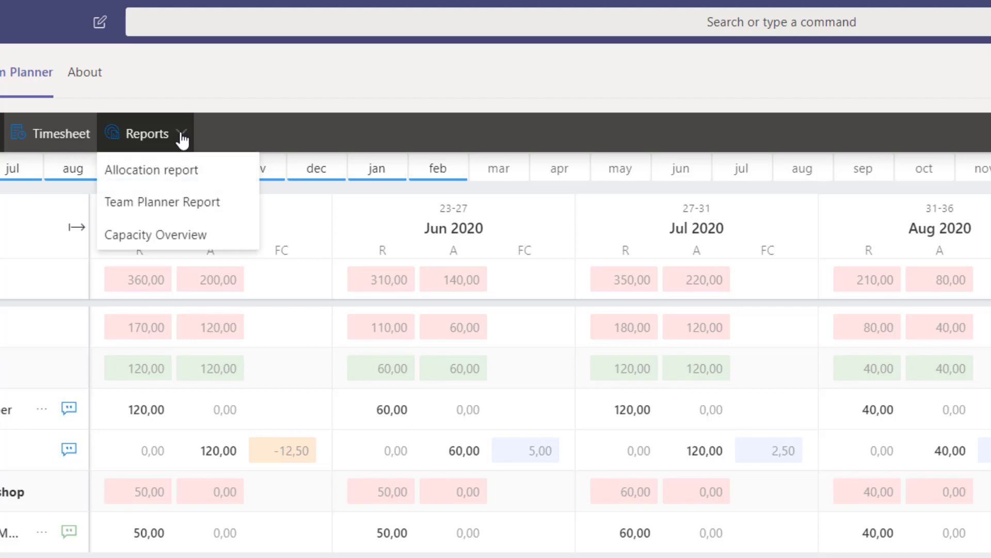
left_click(161, 205)
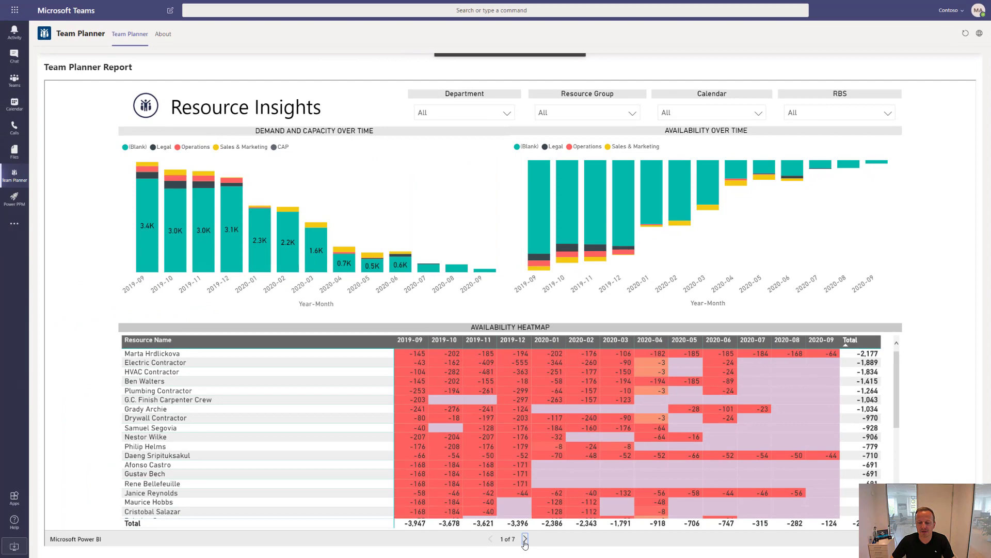
- Switch the report to the Resource Details page for Electric Contractor
left_click(525, 539)
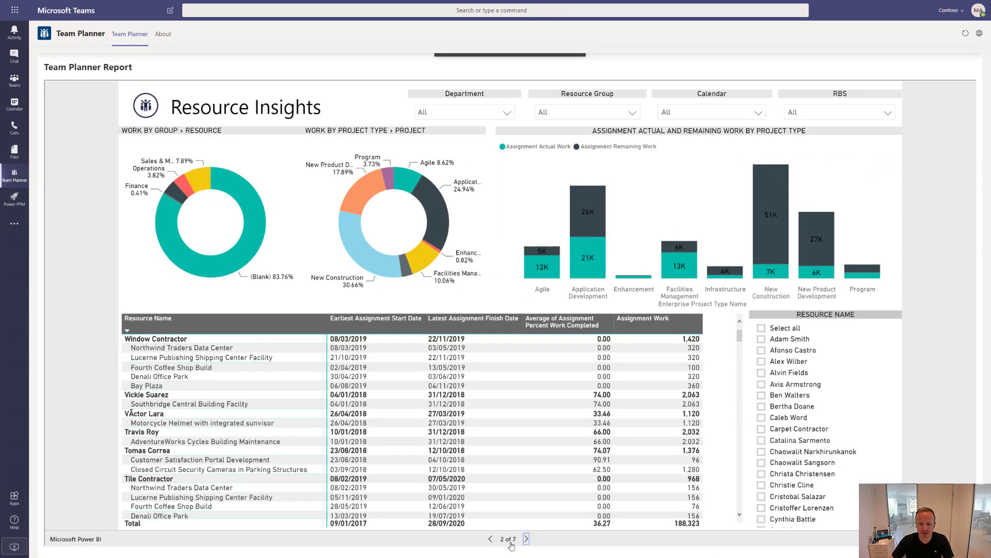
left_click(510, 540)
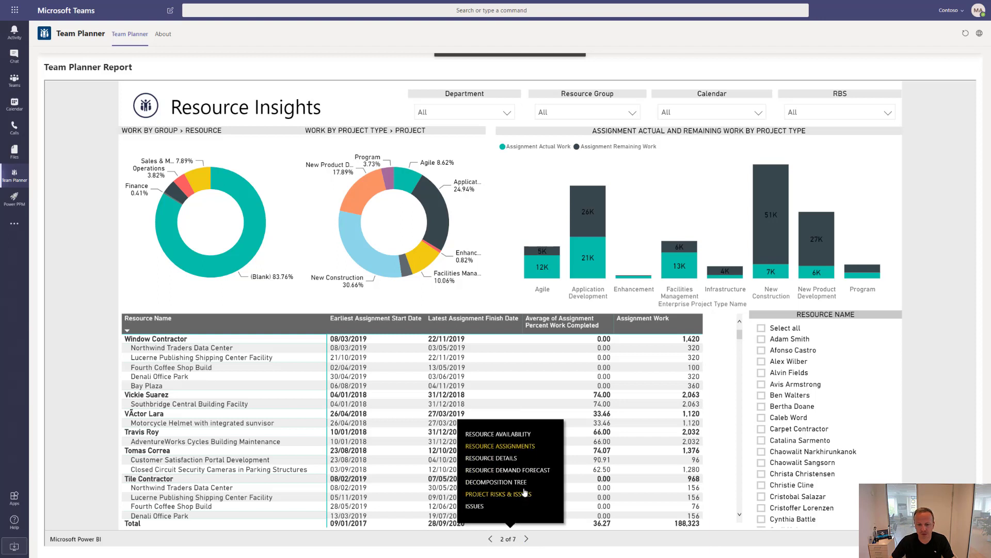
left_click(504, 459)
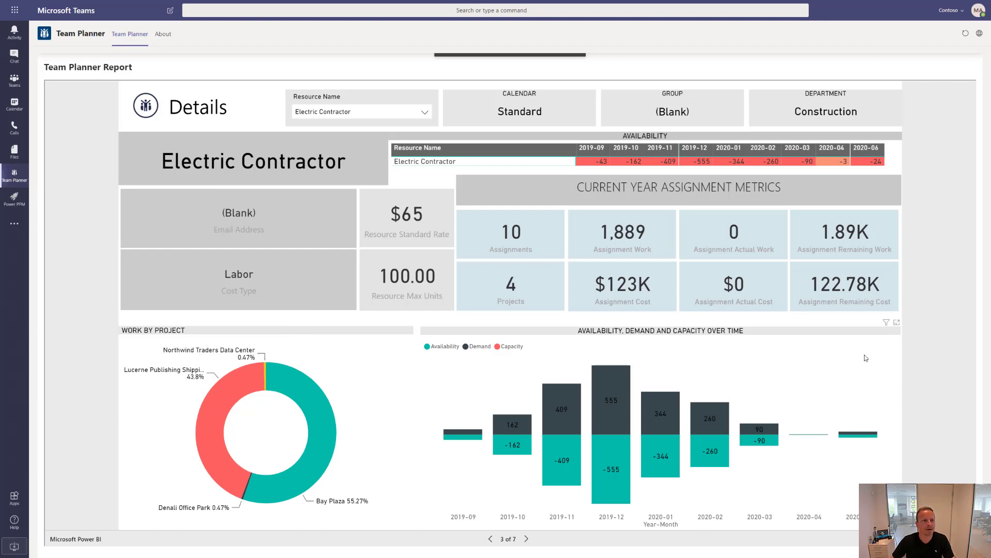
mouse_move(501, 58)
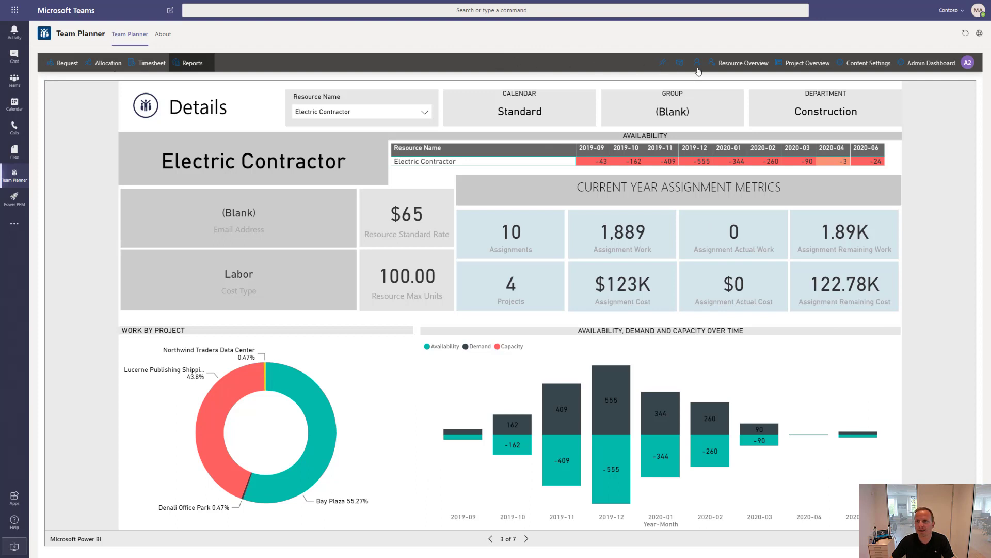
- Open the admin dashboard's Upgrade tab and review the release cycle options
left_click(919, 66)
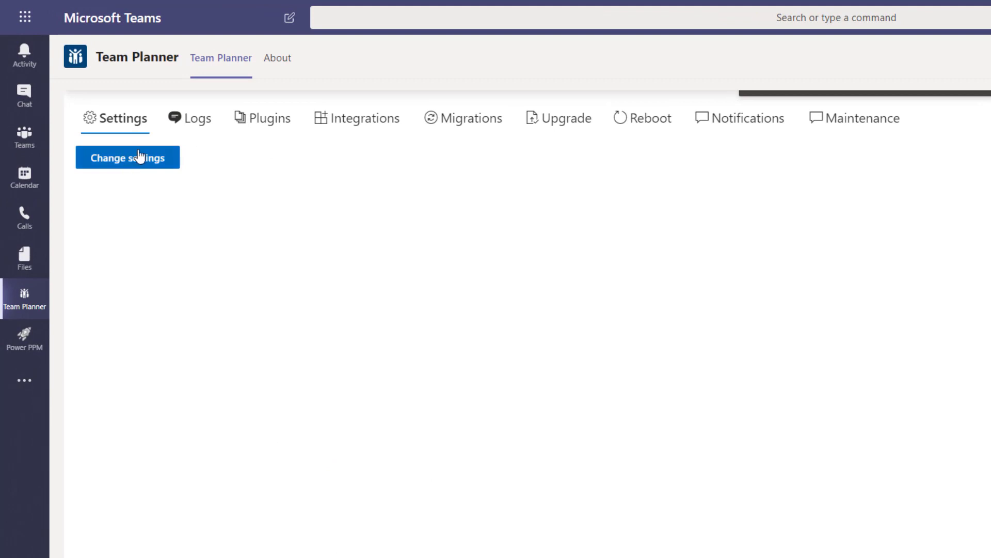
left_click(576, 123)
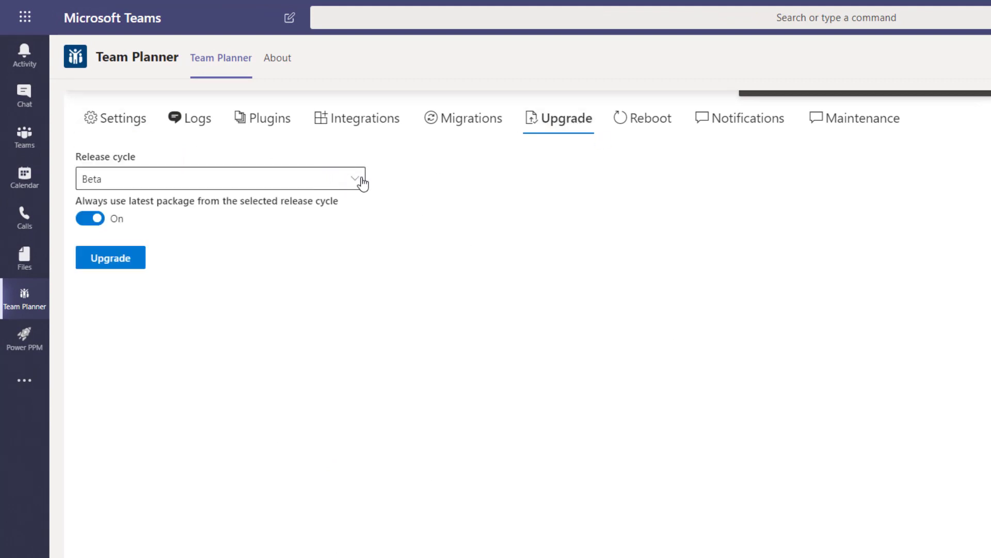
left_click(163, 189)
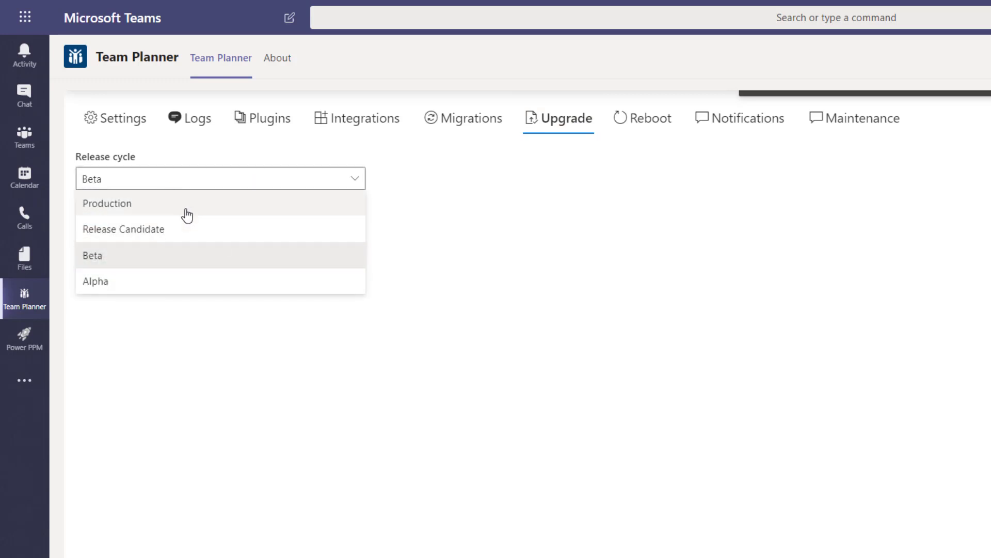
left_click(163, 396)
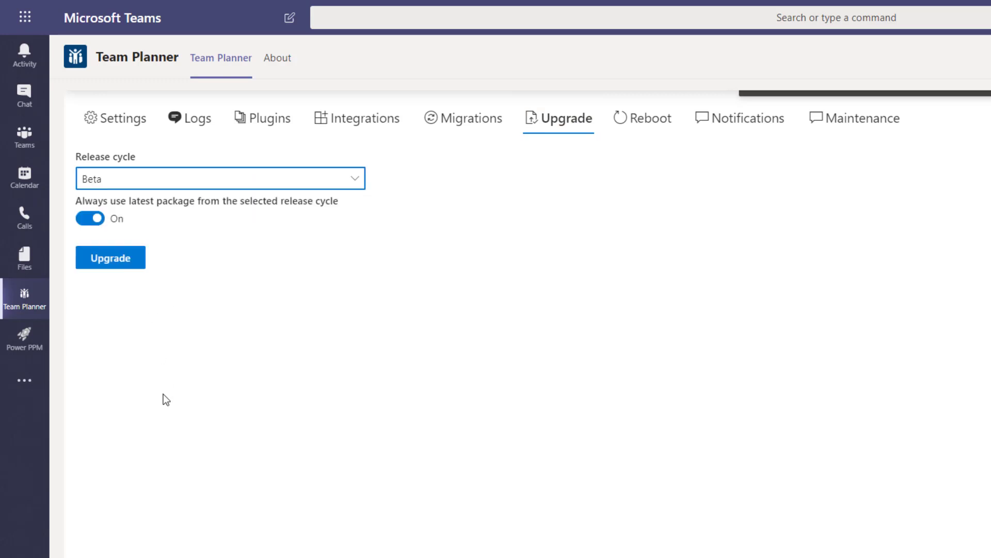
- Turn 'Always use latest package' off, review API versions, and show the Integrations page
left_click(92, 219)
left_click(171, 308)
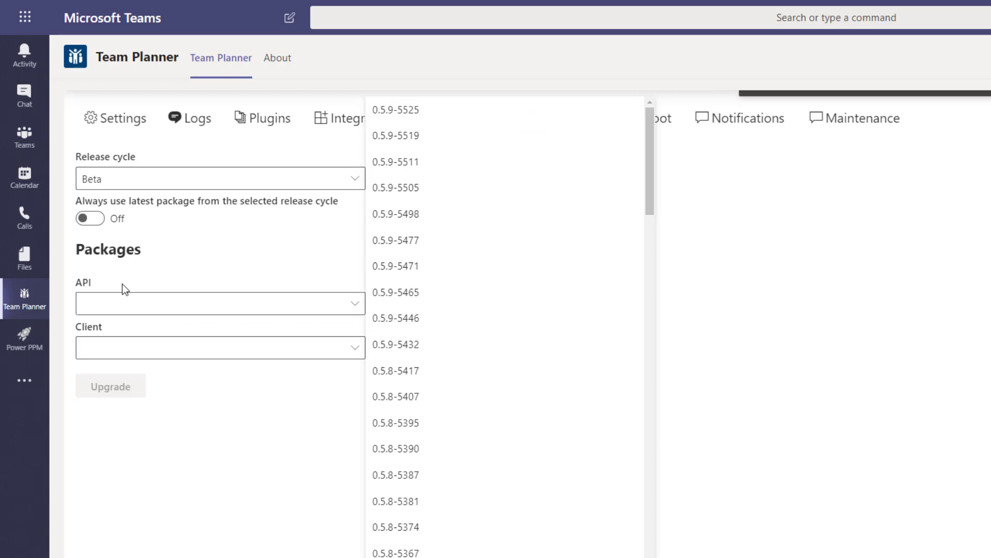
left_click(758, 346)
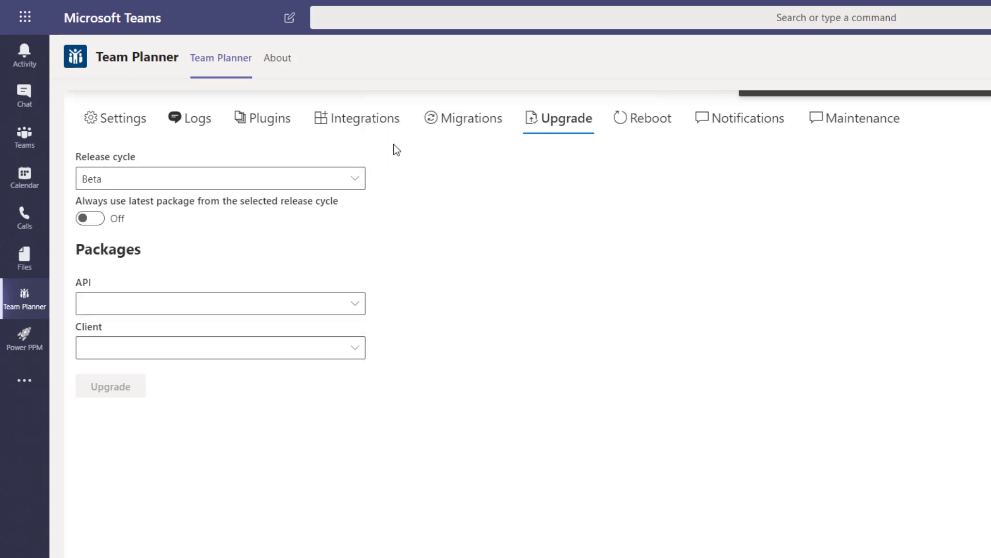
left_click(370, 127)
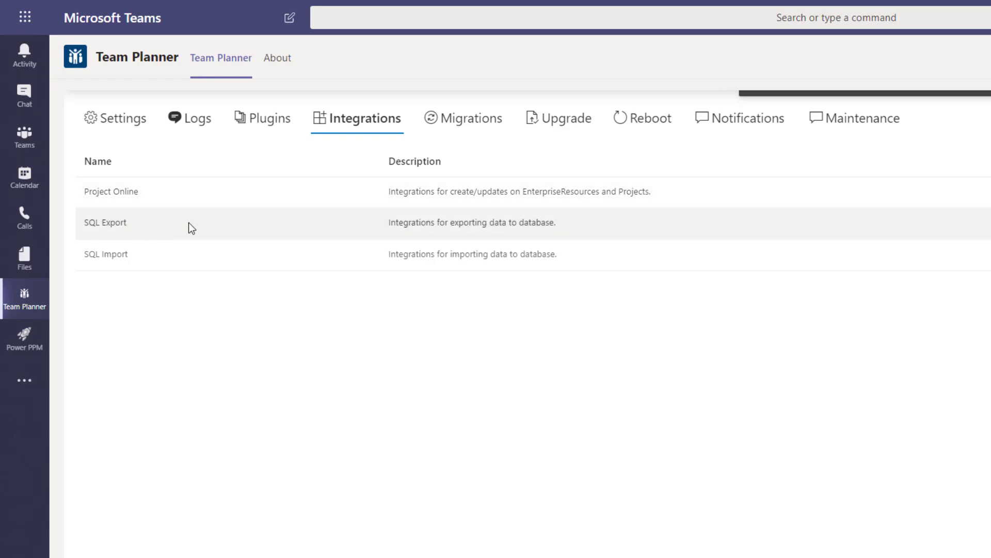
- Open the App settings editor and expand the RBS, Basic and Theme sections
left_click(121, 125)
left_click(135, 169)
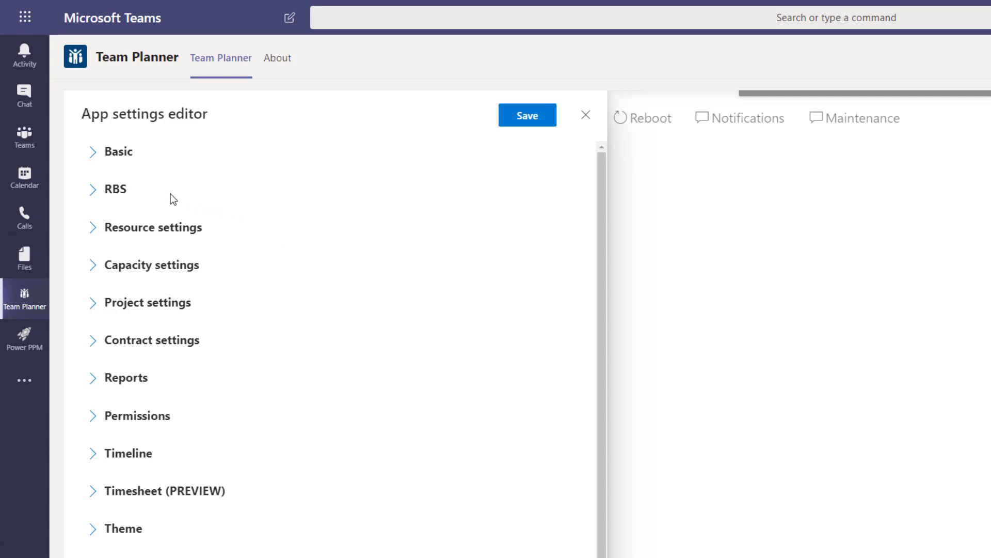
left_click(117, 195)
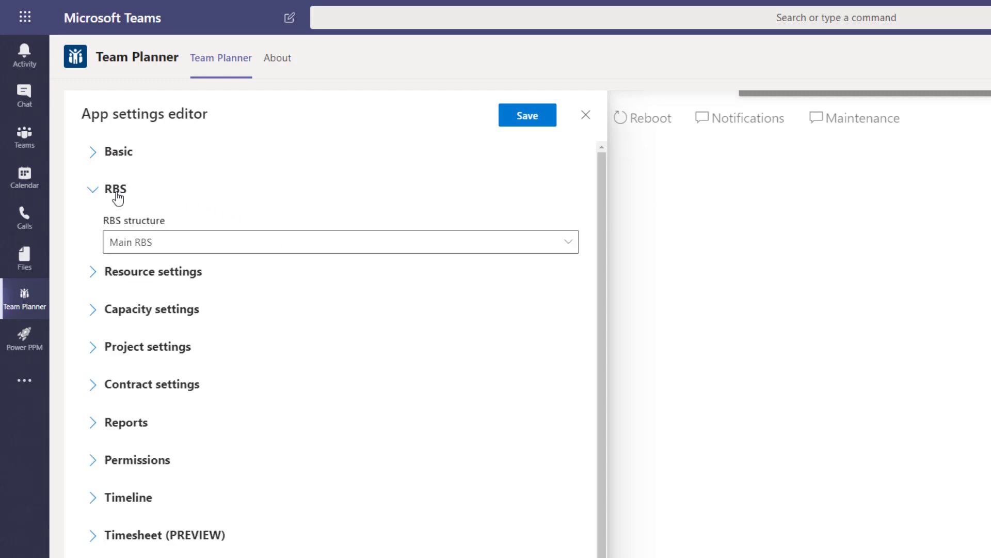
left_click(119, 161)
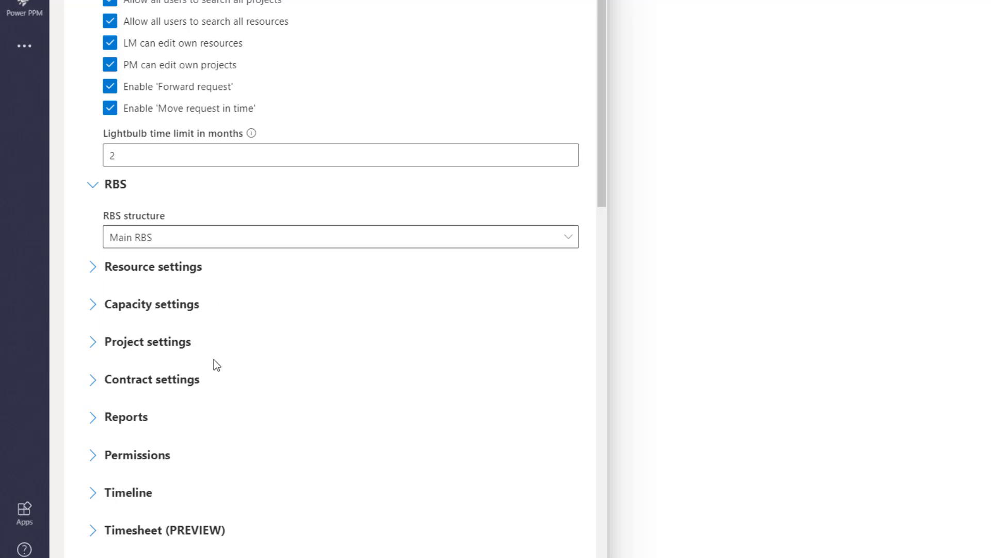
scroll(250, 390, "down", 3)
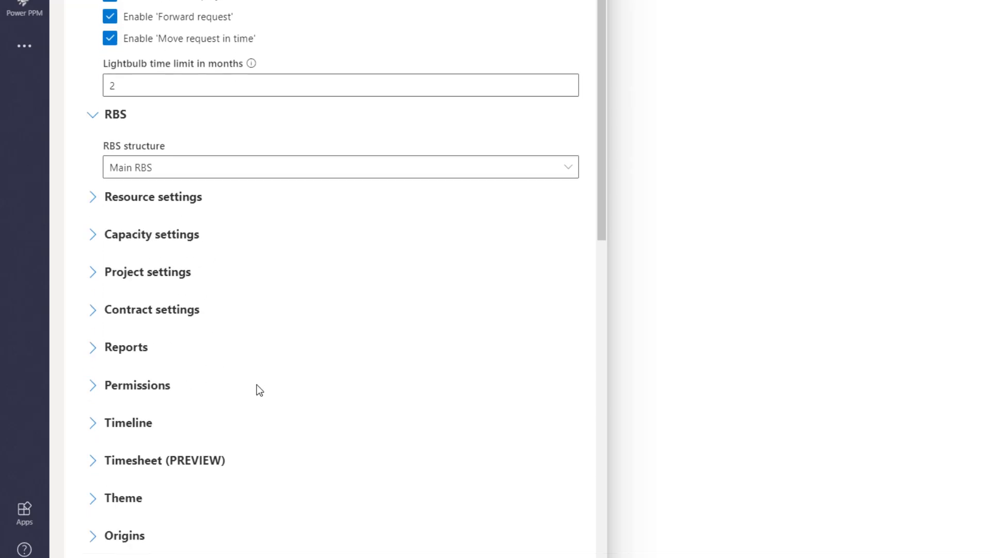
left_click(129, 441)
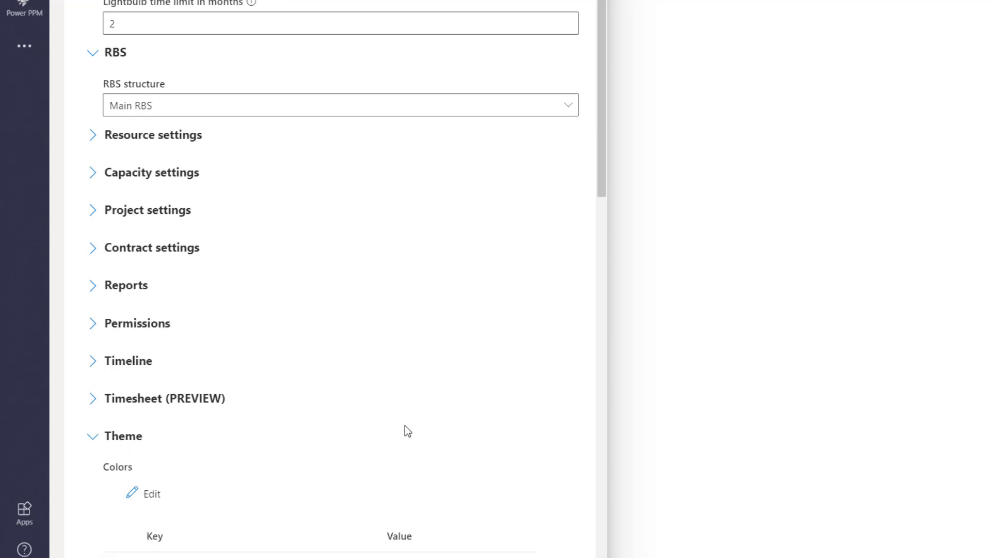
scroll(405, 425, "down", 5)
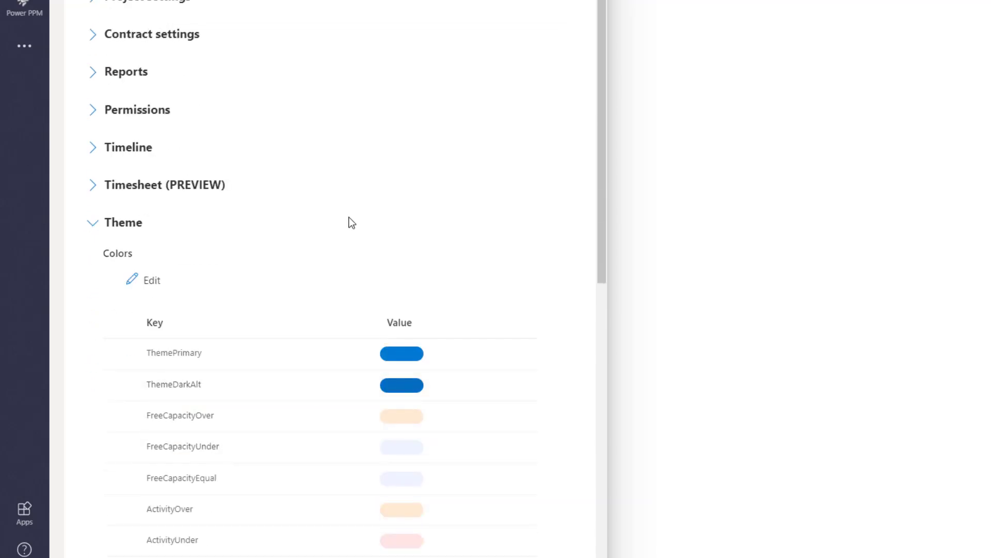
- Scroll back up the admin settings page
scroll(448, 104, "up", 3)
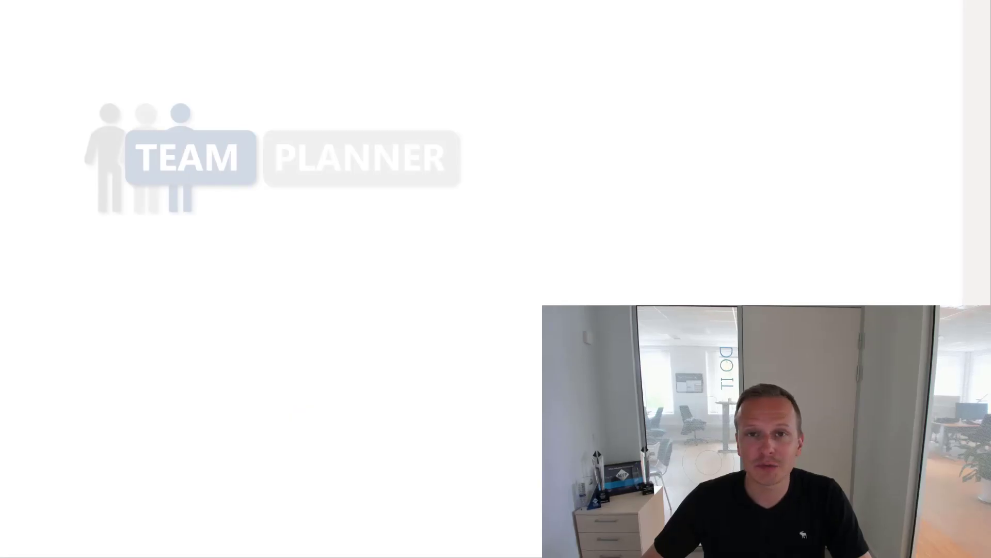